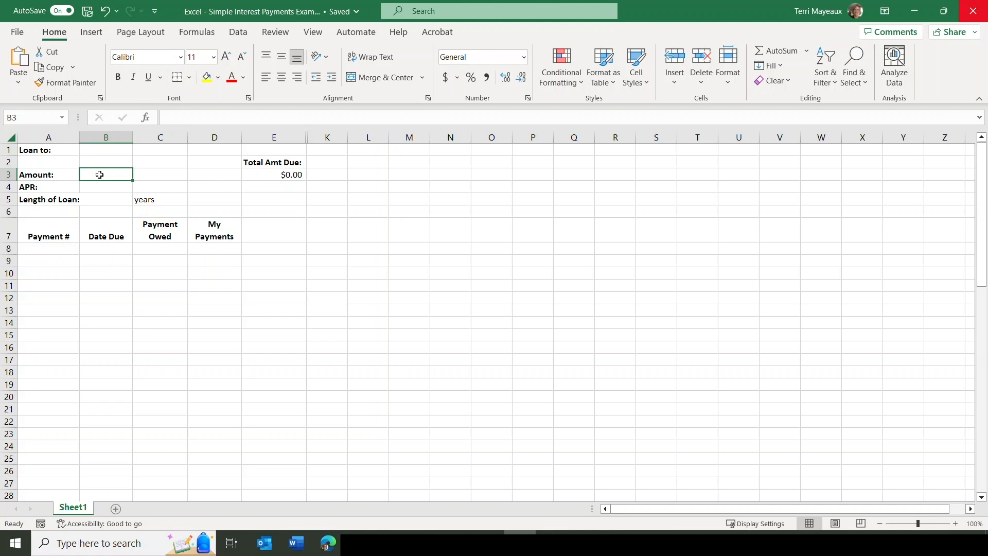
Enter the loan terms: 10000 as the amount, 1% as the APR and 5 years as the loan length.
text(10000)
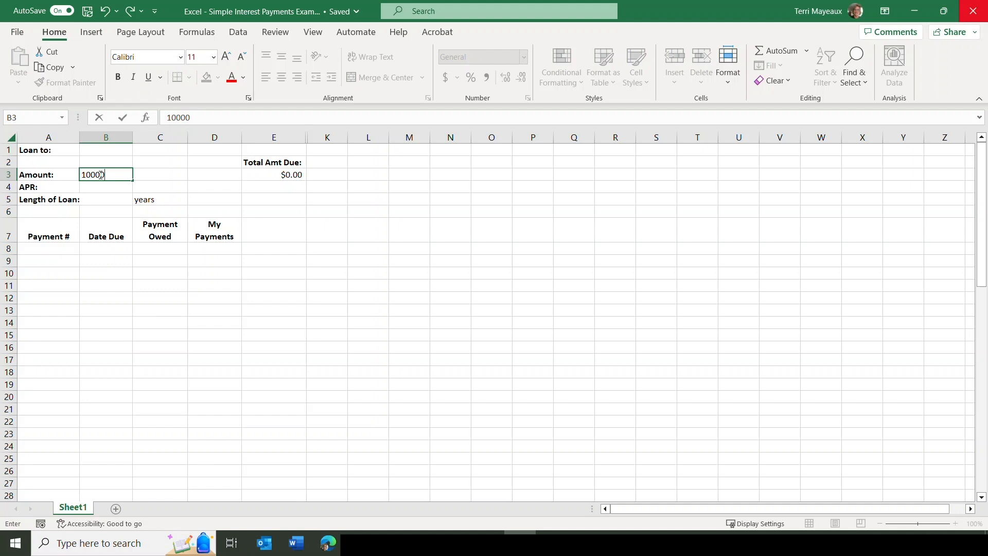
key(Return)
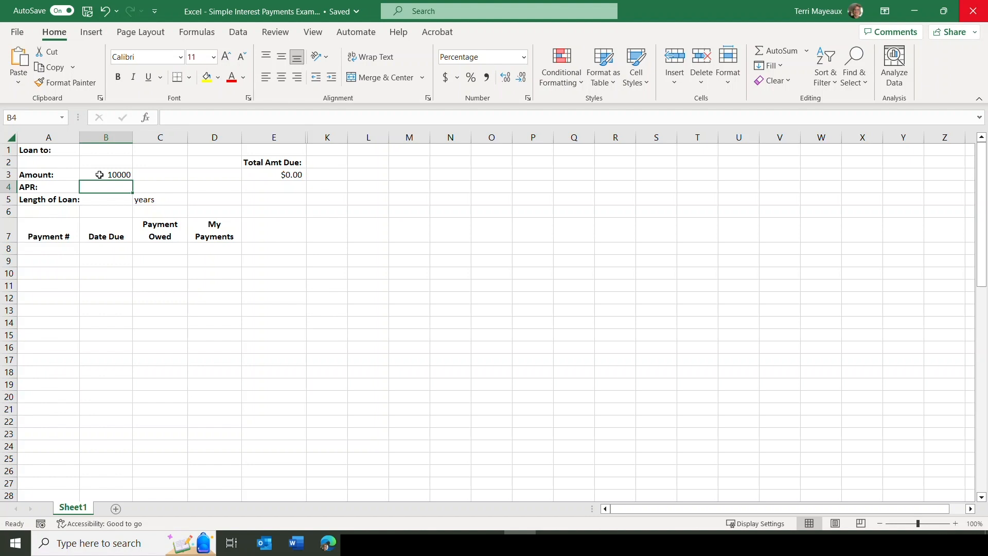
text(1)
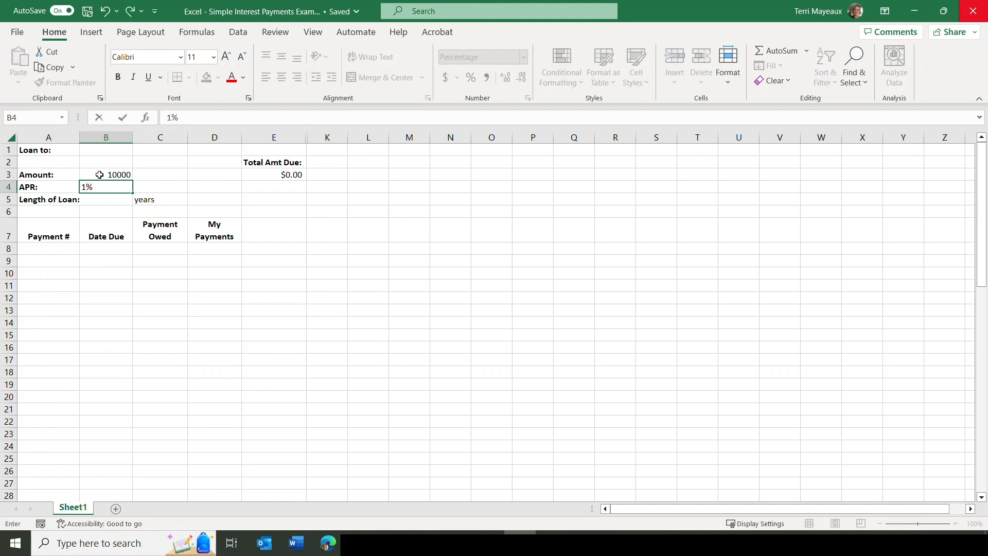
key(Return)
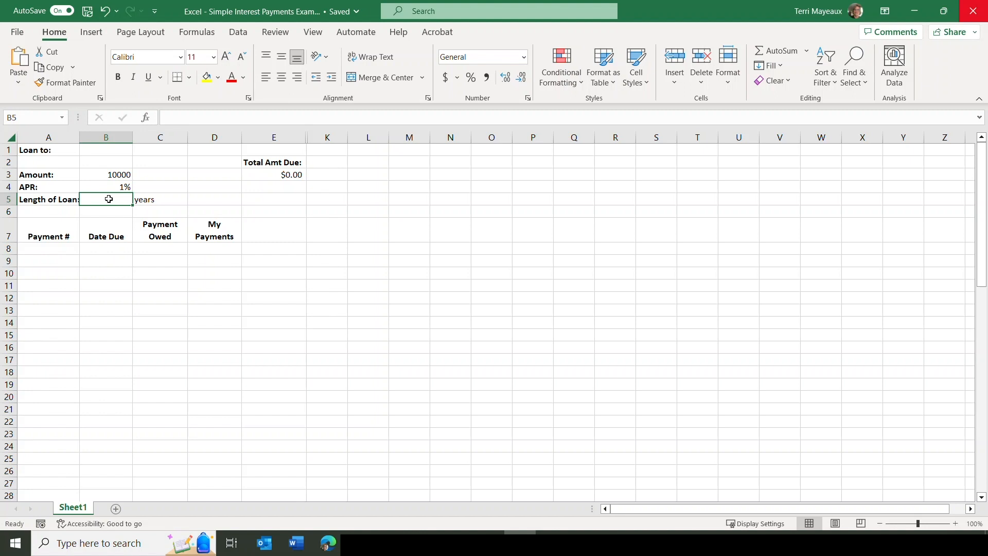
text(5)
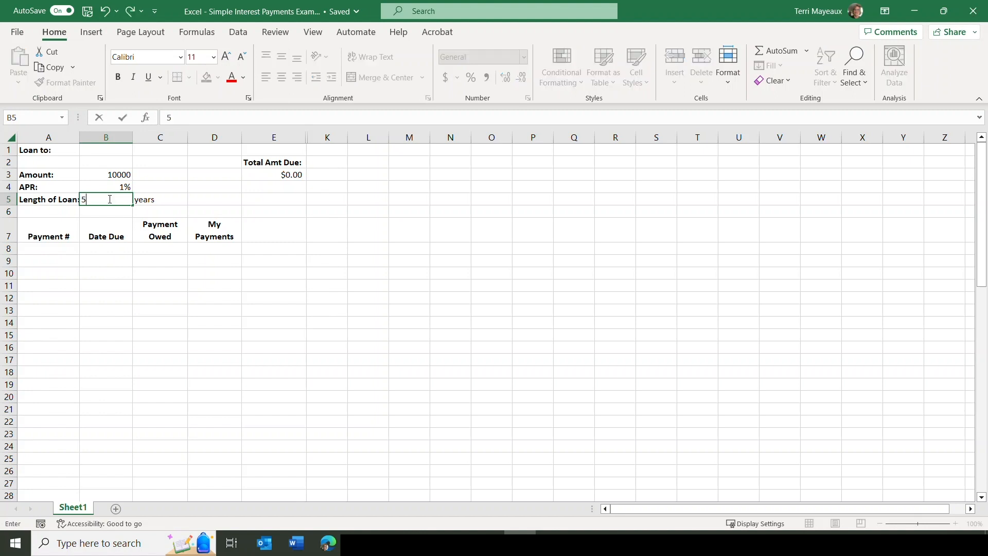
key(Return)
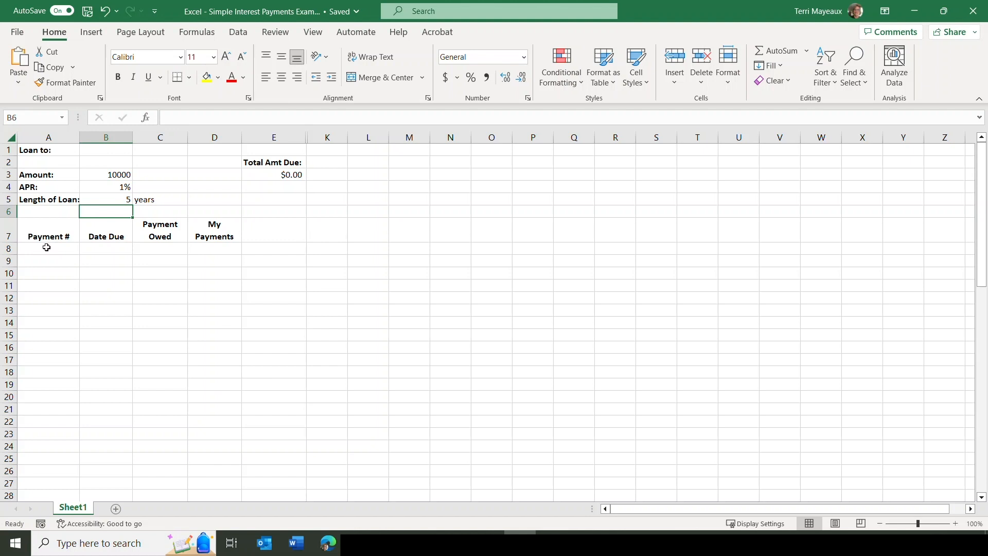
Number the payments from 1 to 60 down the Payment # column, from A8 to A67.
click(46, 248)
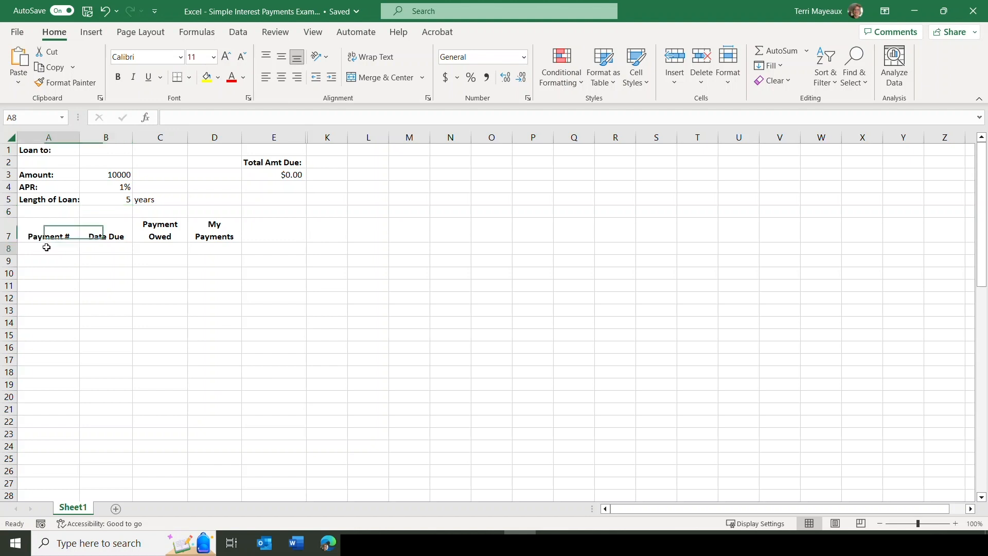
text(1)
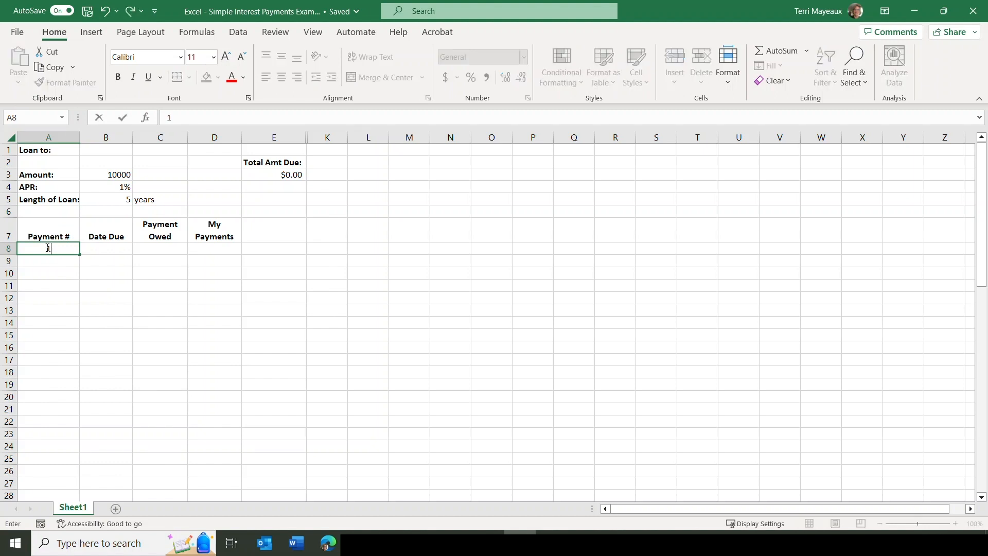
click(50, 259)
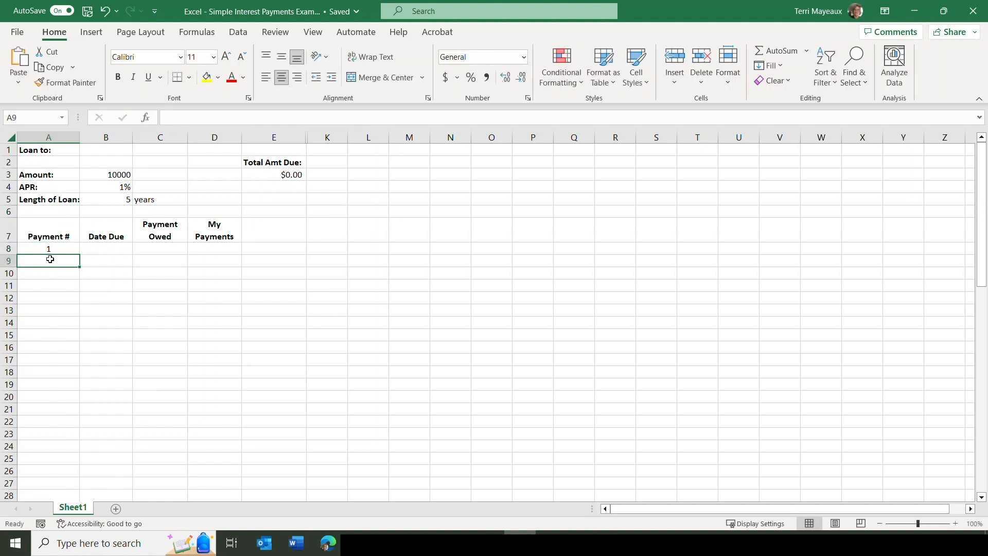
text(2)
key(Return)
drag(51, 249, 73, 465)
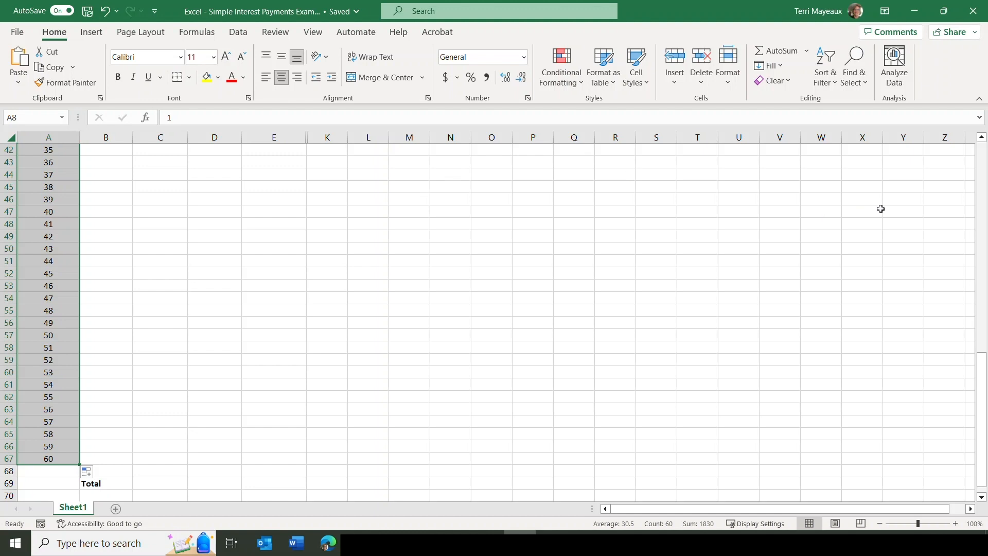
Enter 1/1/2024 in B8 as the due date of the first payment.
drag(984, 354, 986, 147)
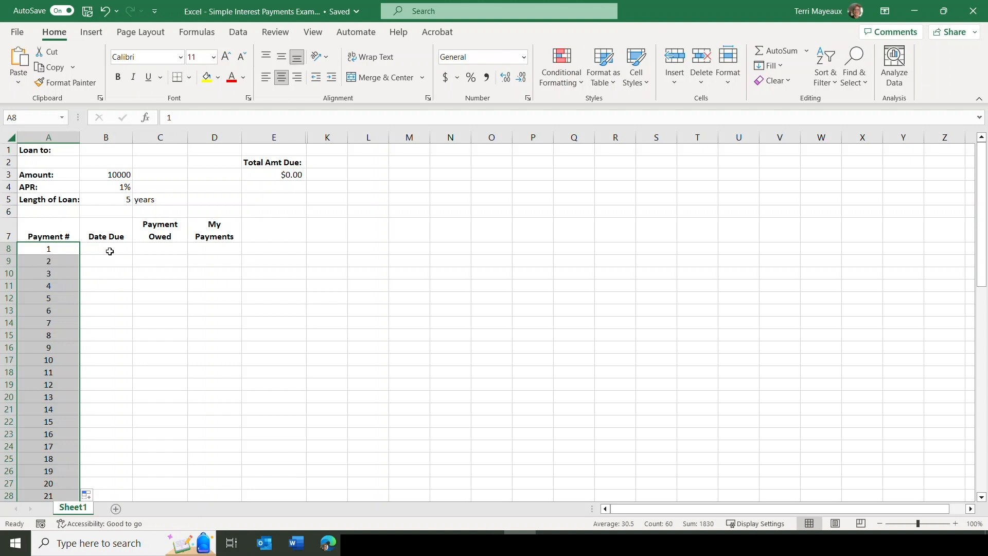
click(109, 251)
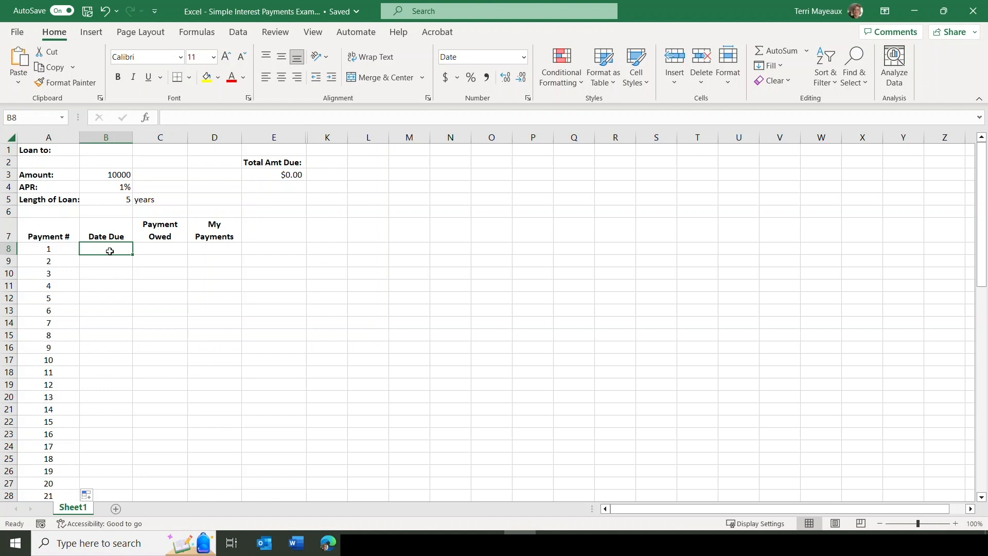
text(1/)
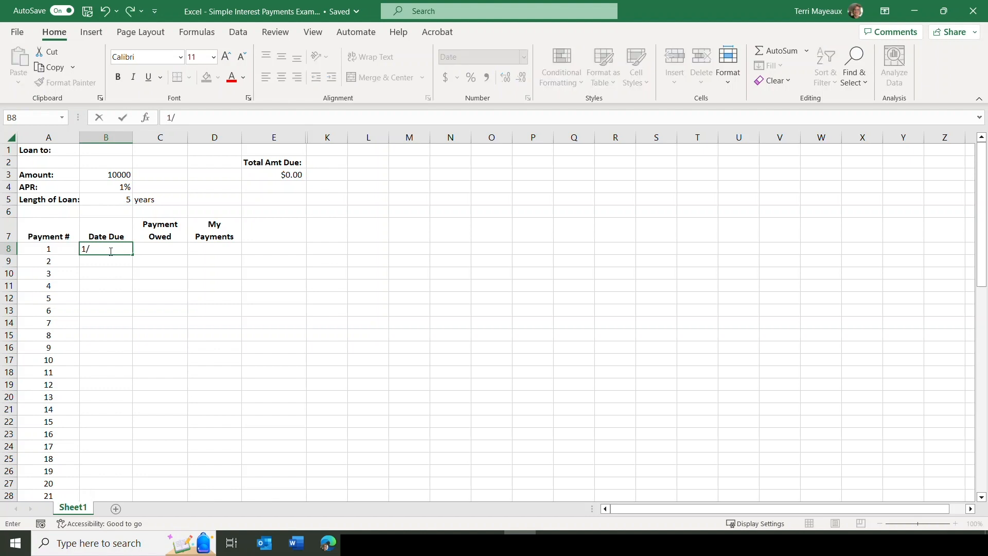
text(1/2024)
key(Return)
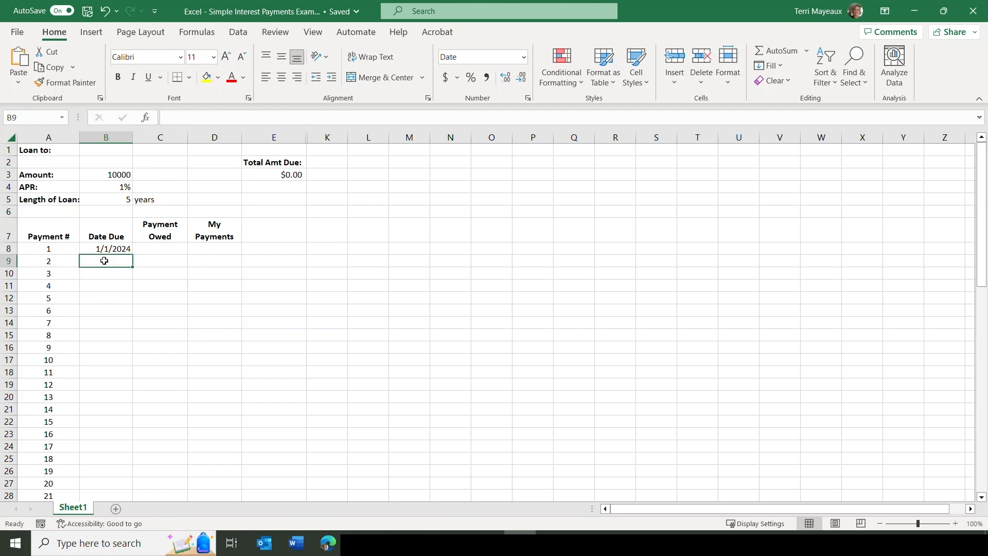
Enter 2/1/2024 as the second due date and extend the monthly date series down to payment 60.
text(2)
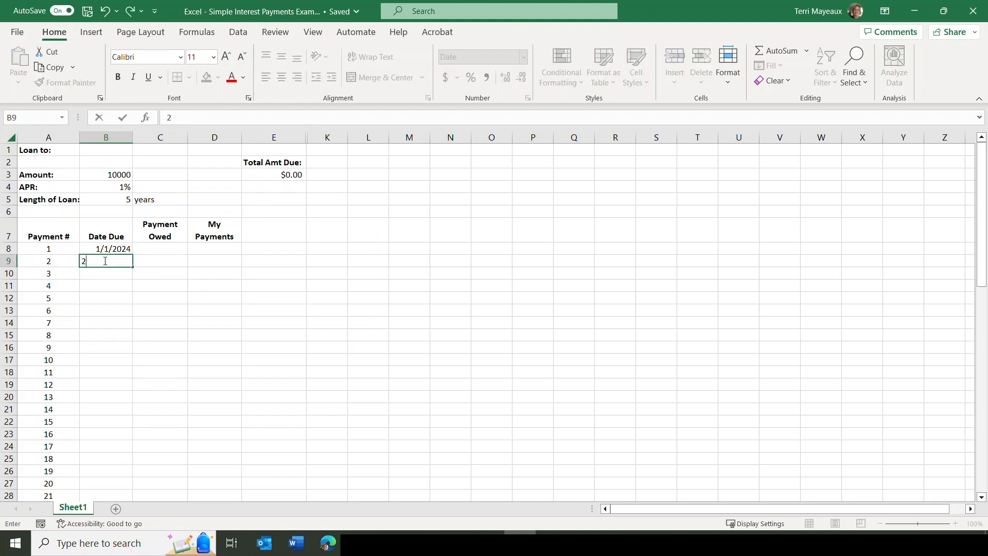
text(/1/2021)
key(BackSpace)
text(4)
key(Return)
click(117, 252)
drag(117, 254, 132, 464)
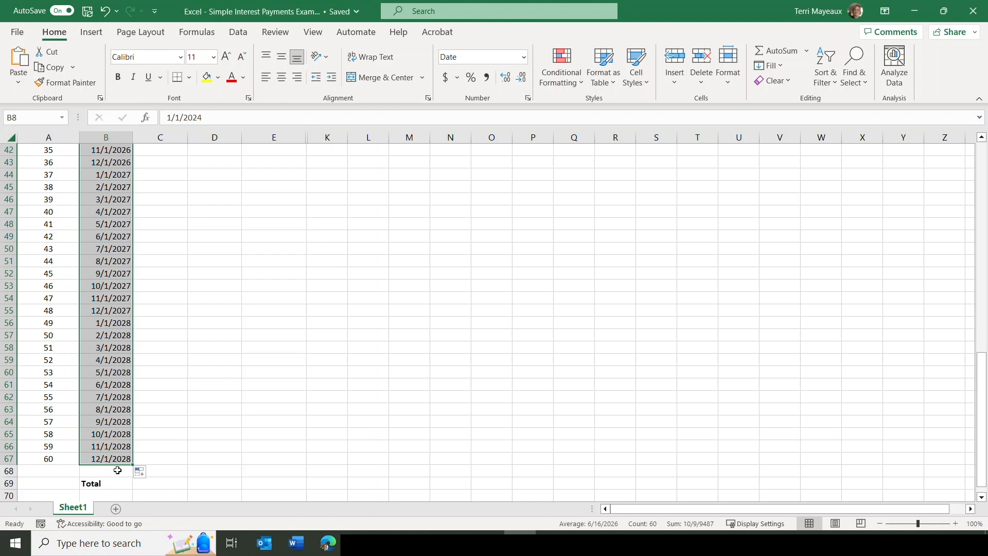
Insert the financial function PMT in C8, the first Payment Owed cell.
drag(985, 372, 983, 161)
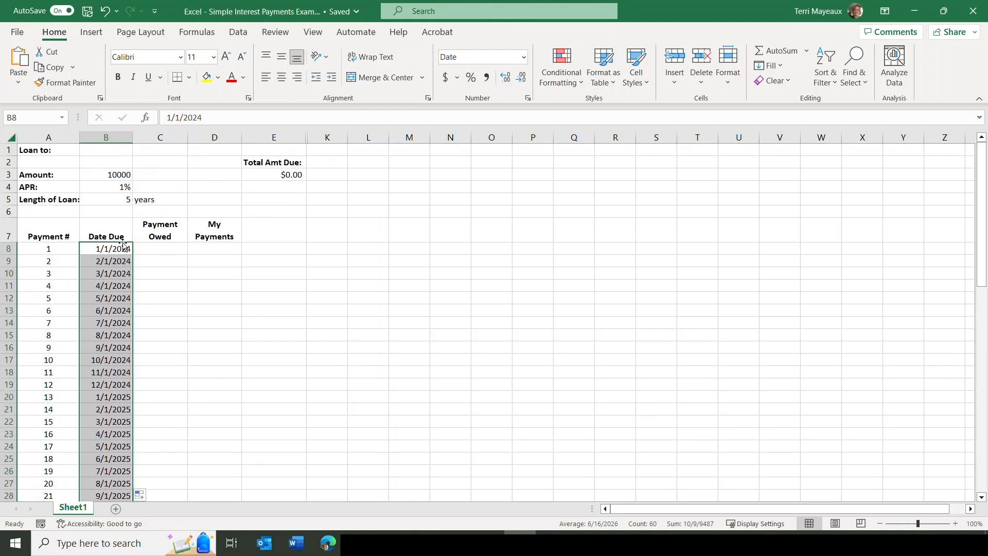
click(163, 249)
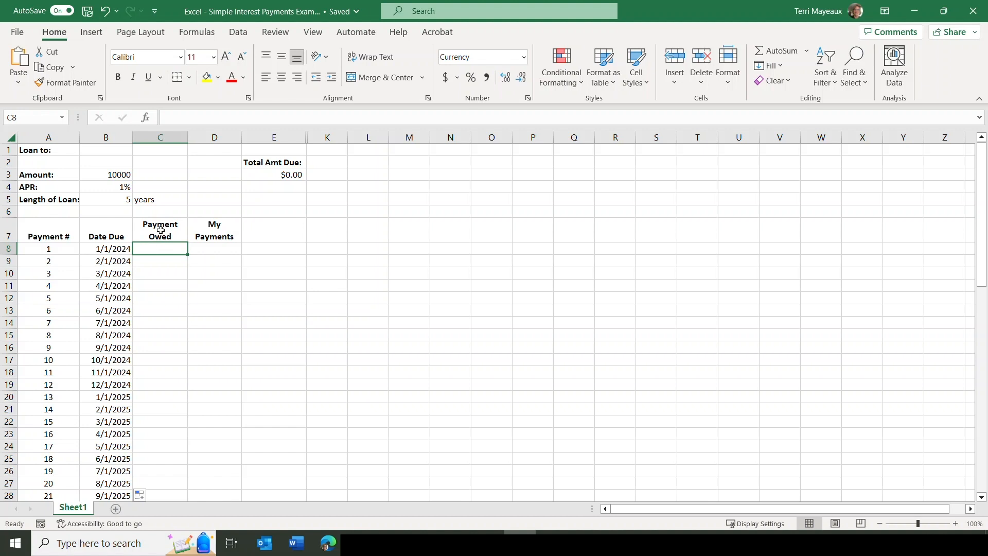
click(202, 32)
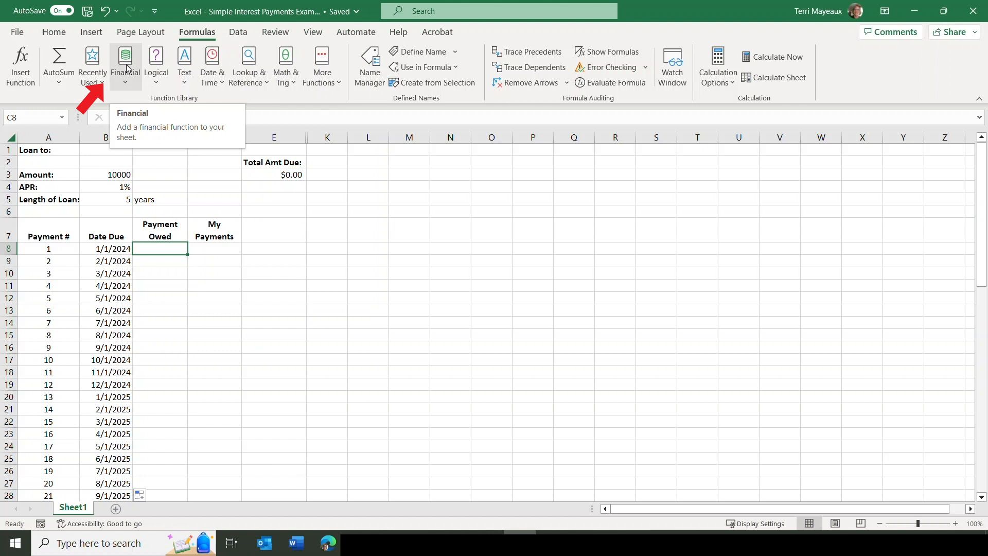
click(125, 82)
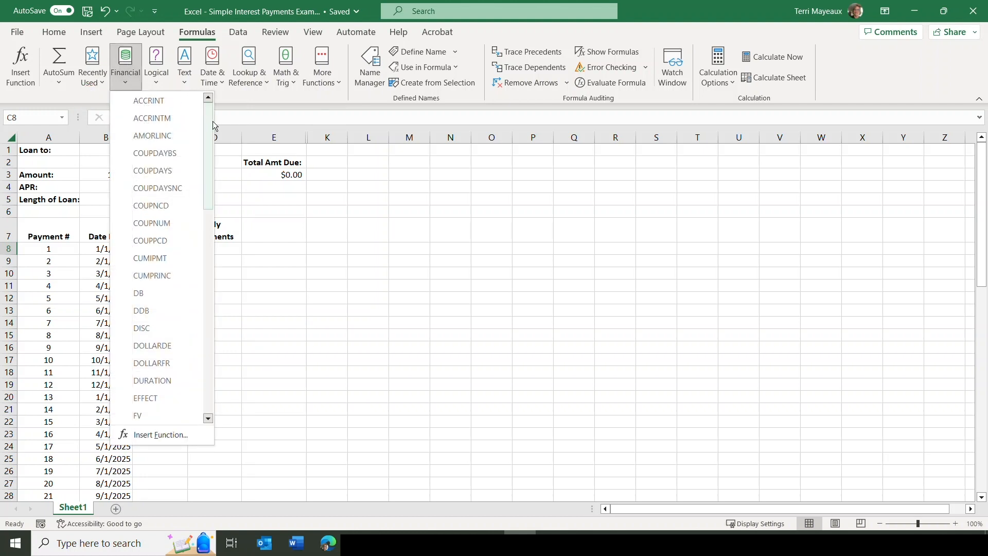
drag(209, 122, 206, 258)
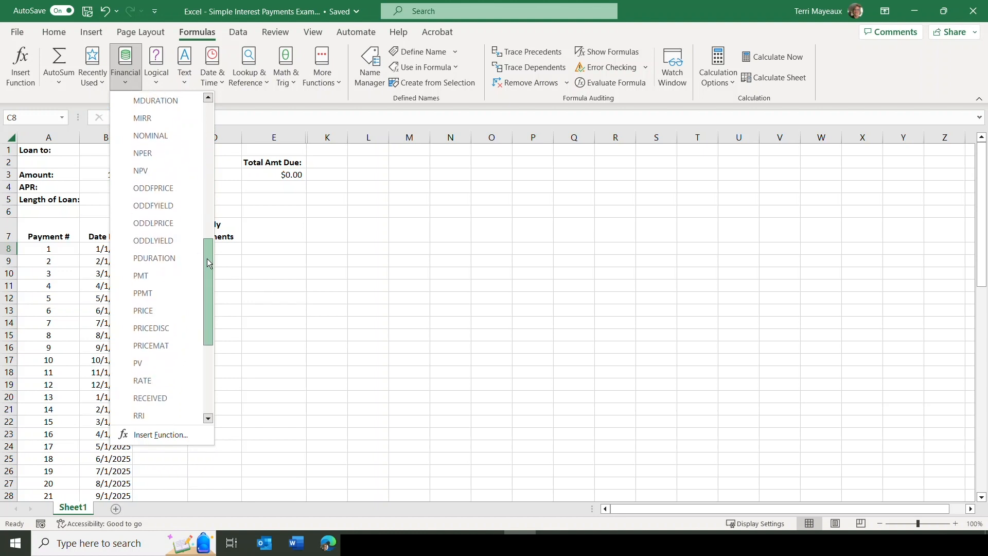
click(140, 273)
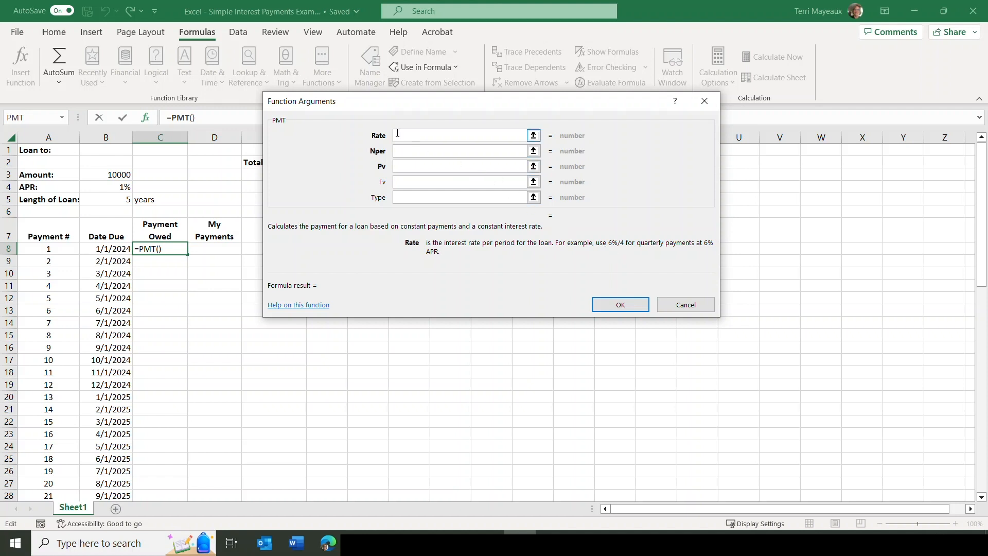
Set the PMT rate argument to the APR cell divided by 12, as the absolute reference $B$4/12.
click(105, 188)
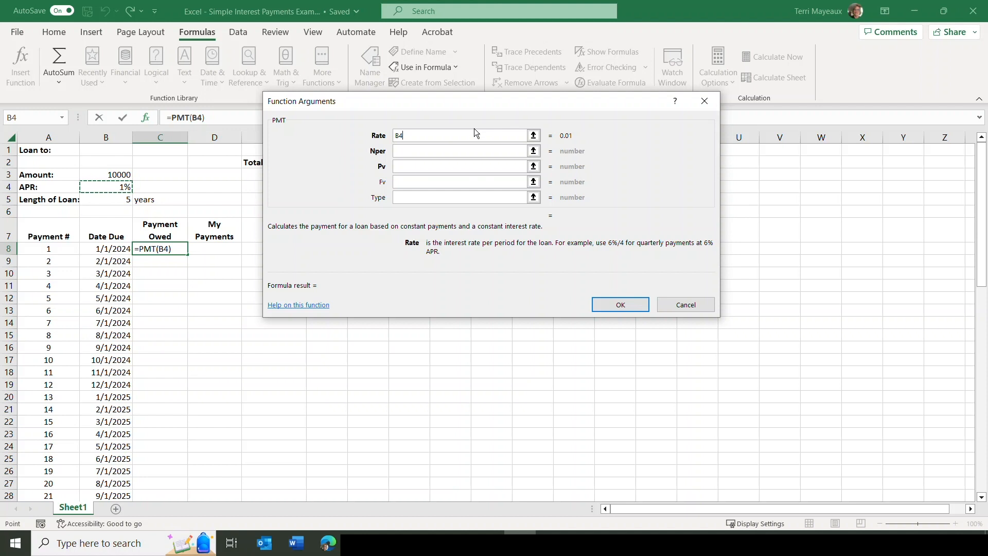
text(/12)
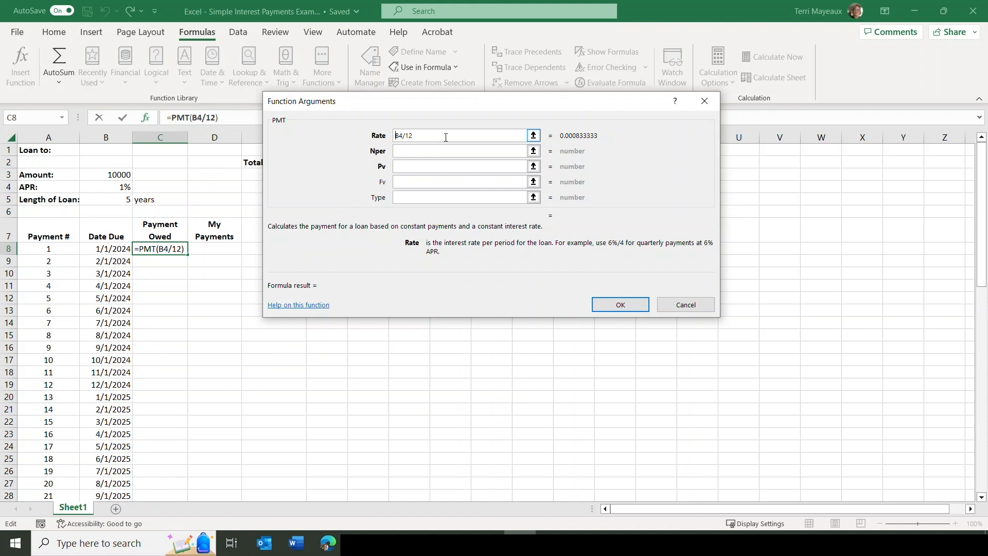
text($)
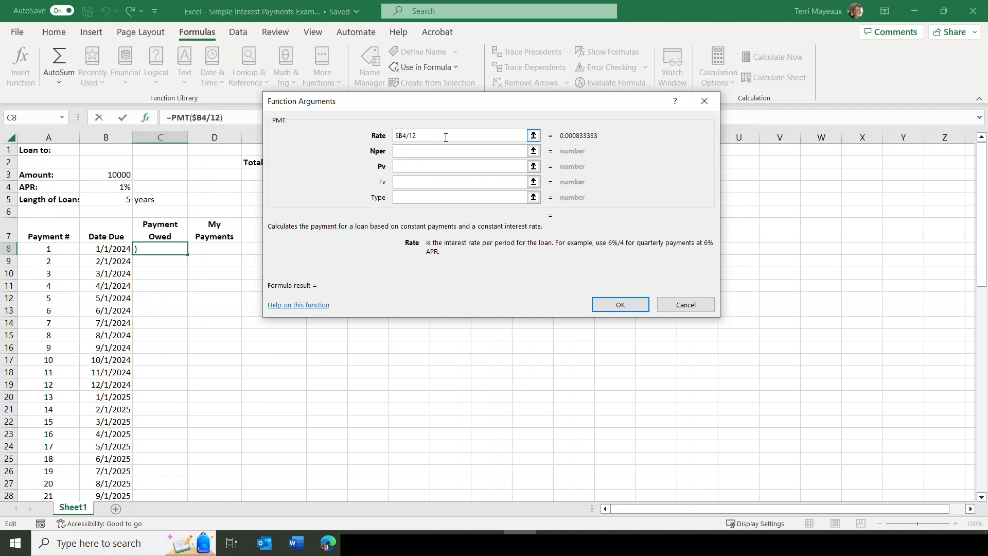
click(403, 134)
text($)
Set the Nper argument to the loan length times 12, as the absolute reference $B$5*12.
click(411, 152)
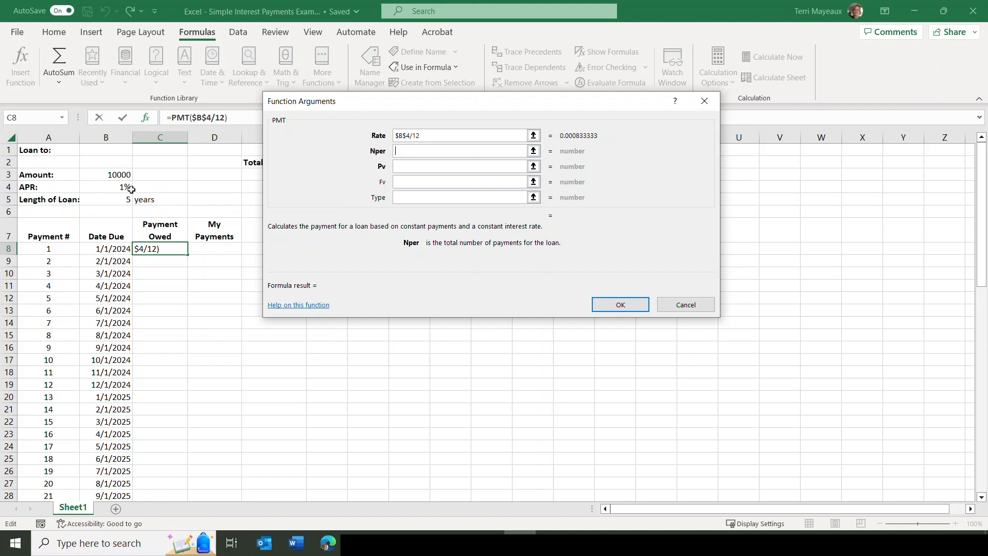
click(109, 200)
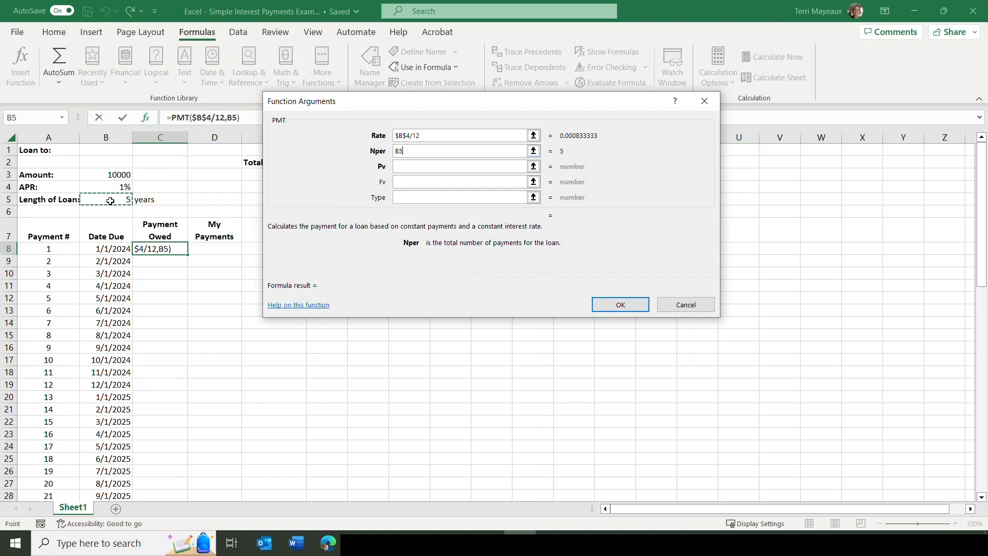
text(*12)
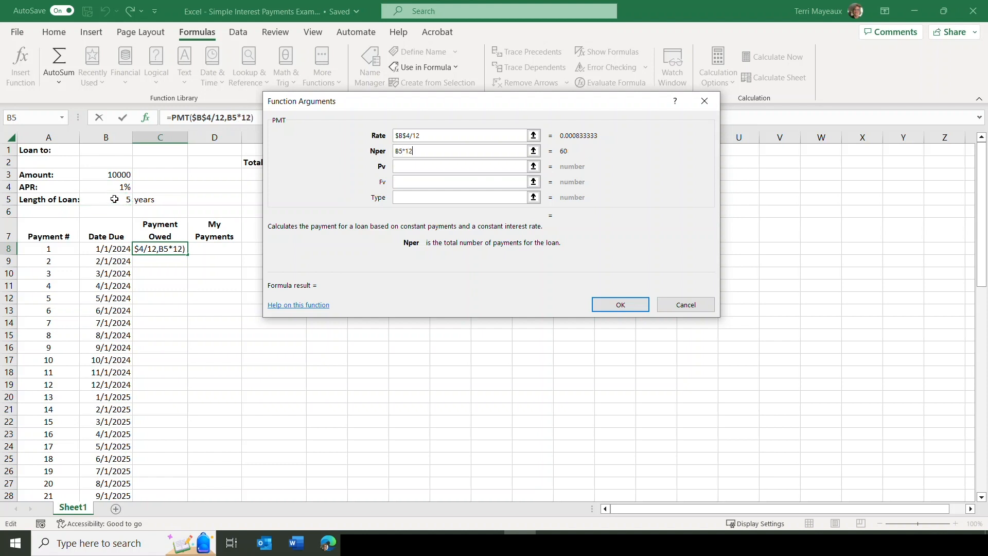
click(396, 167)
click(402, 153)
text($B)
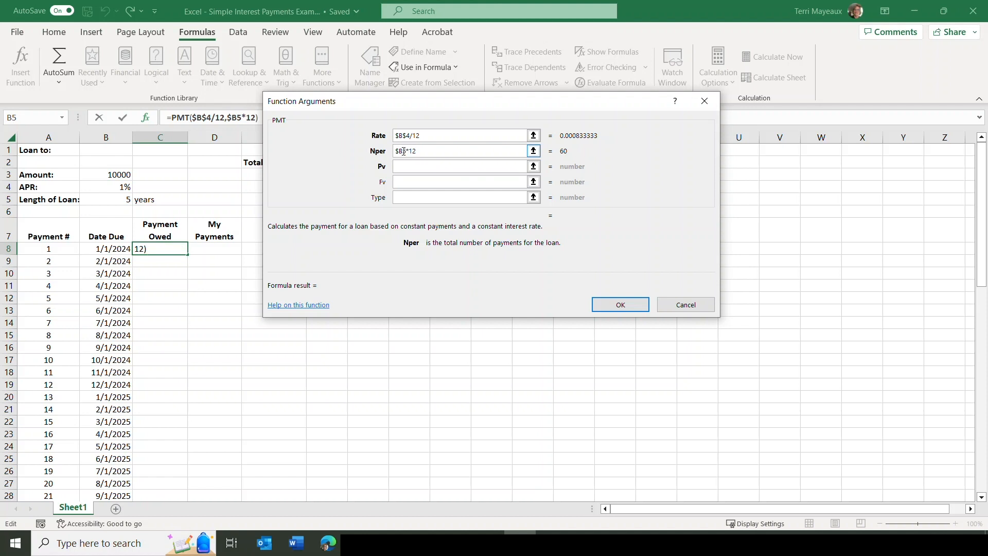
text($)
Set the Pv argument to the loan amount as $B$3, leave Fv and Type empty, and accept the function.
click(416, 166)
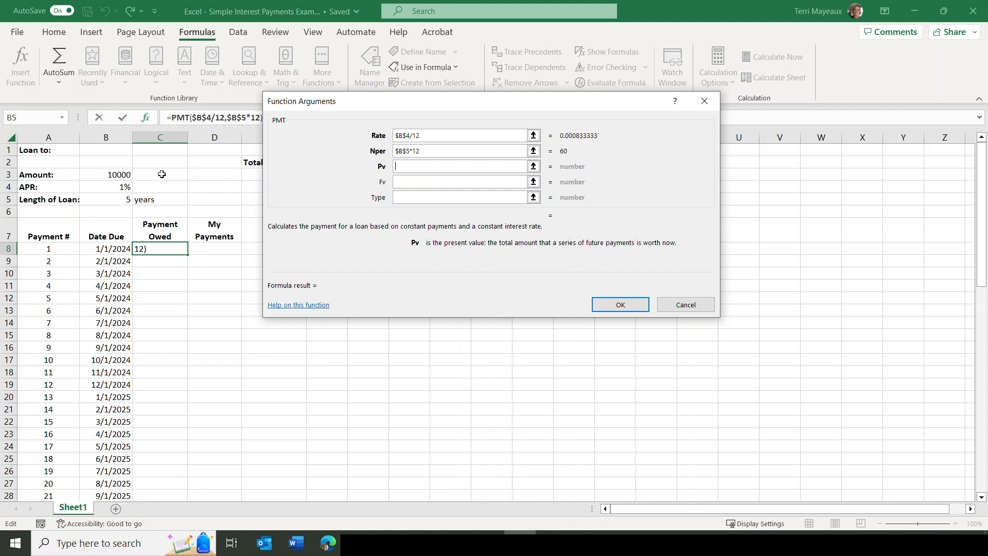
click(110, 175)
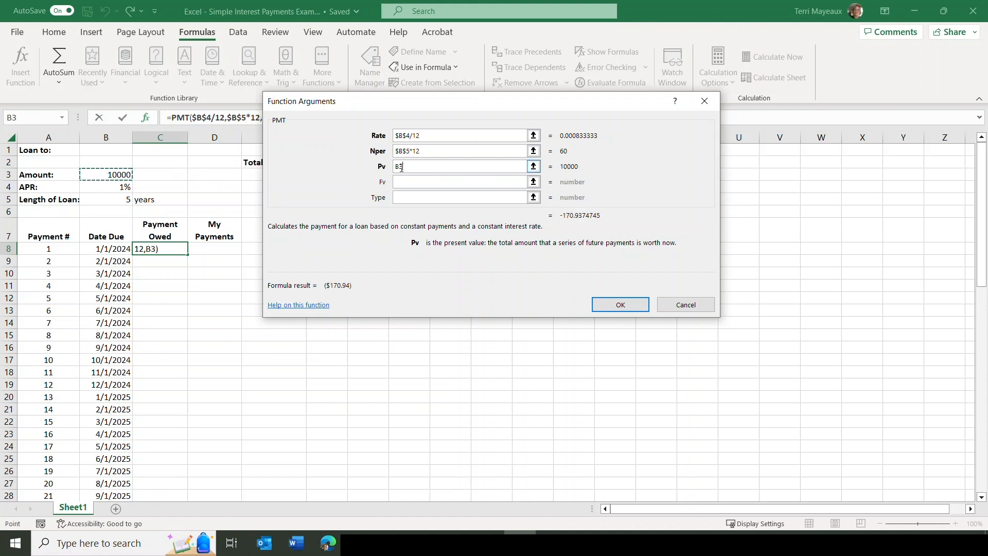
click(429, 168)
text($B$)
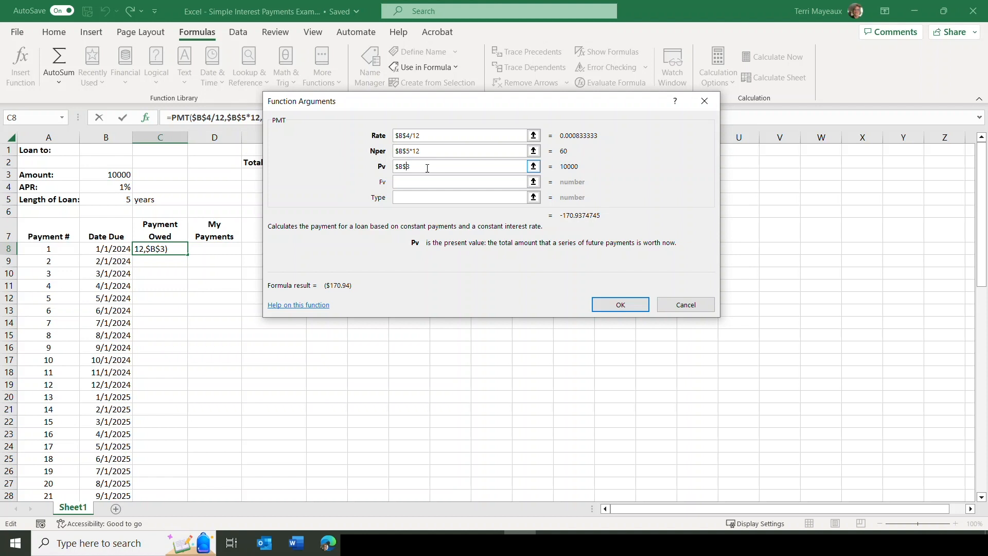
click(417, 179)
click(409, 195)
click(621, 305)
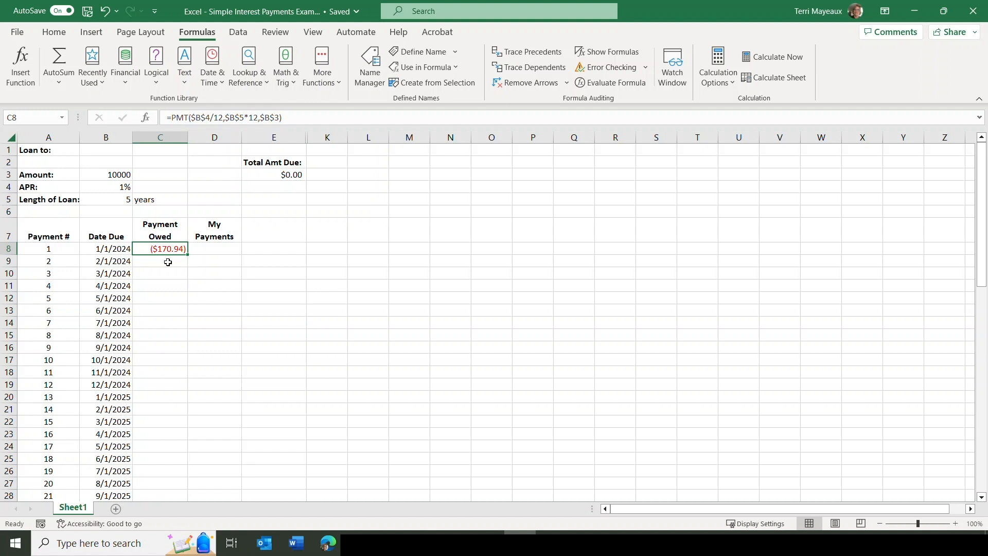
Negate the payment formula in C8 by adding a minus sign before PMT.
click(173, 117)
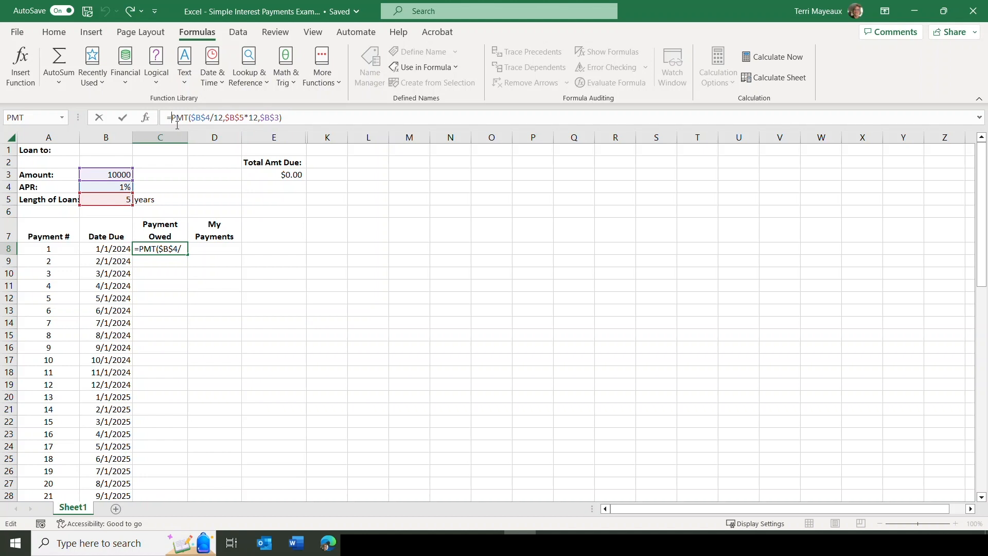
text(-)
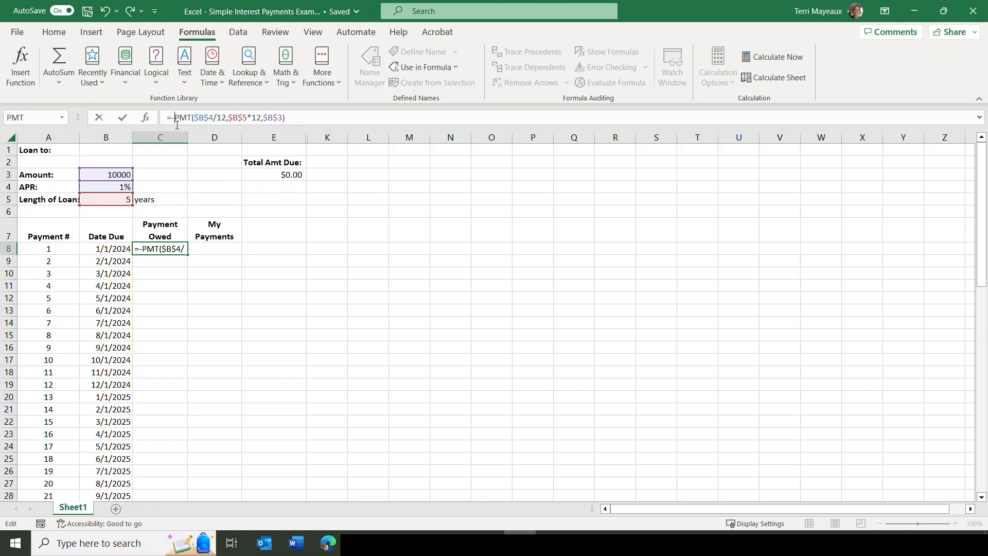
click(123, 116)
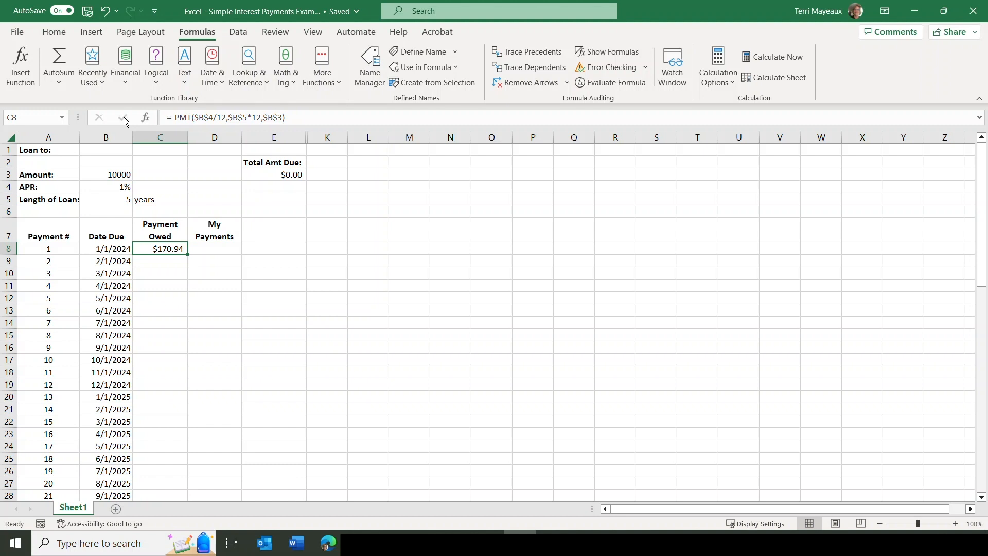
Remove the minus sign in C8 and wrap the PMT function in ABS, as =ABS(PMT($B$4/12,$B$5*12,$B$3)).
click(176, 117)
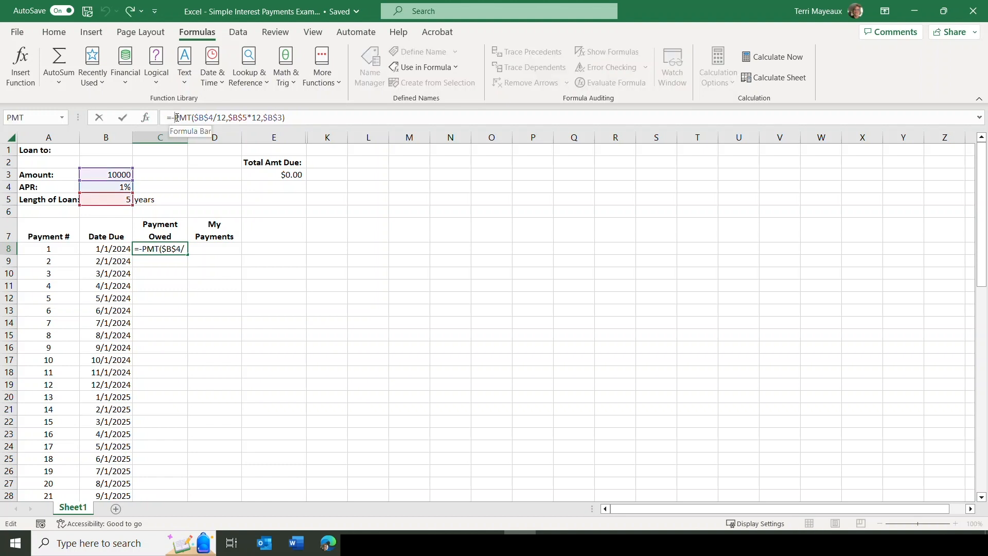
key(BackSpace)
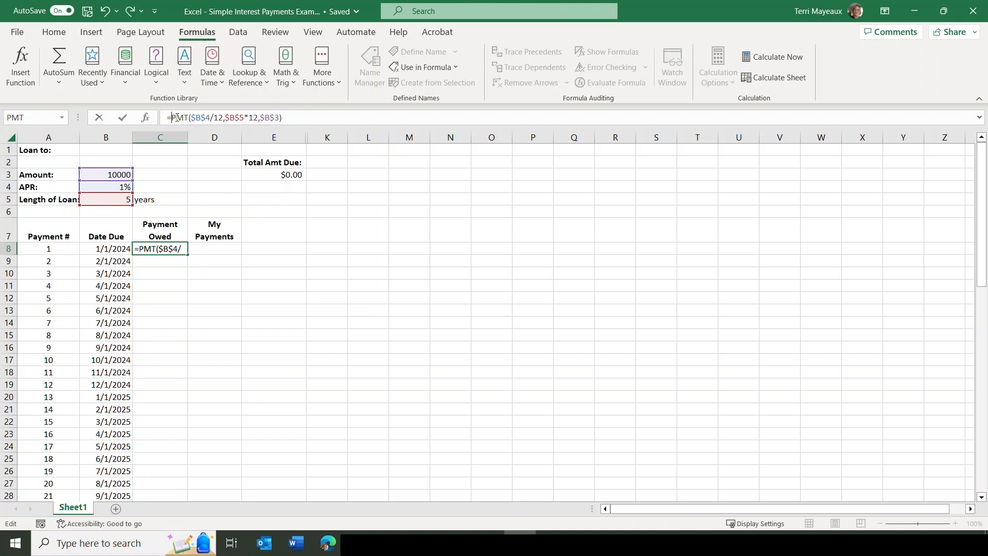
text(abs)
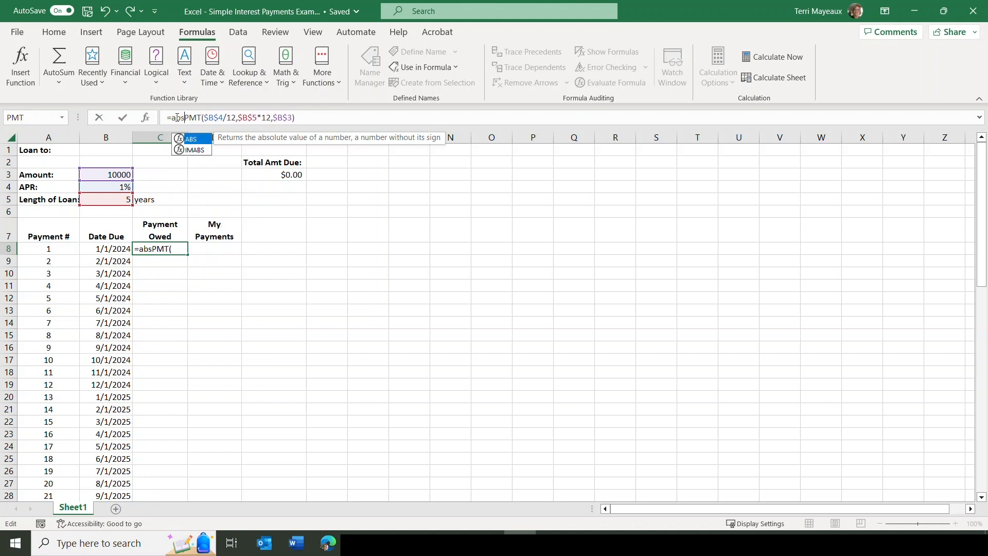
text(()
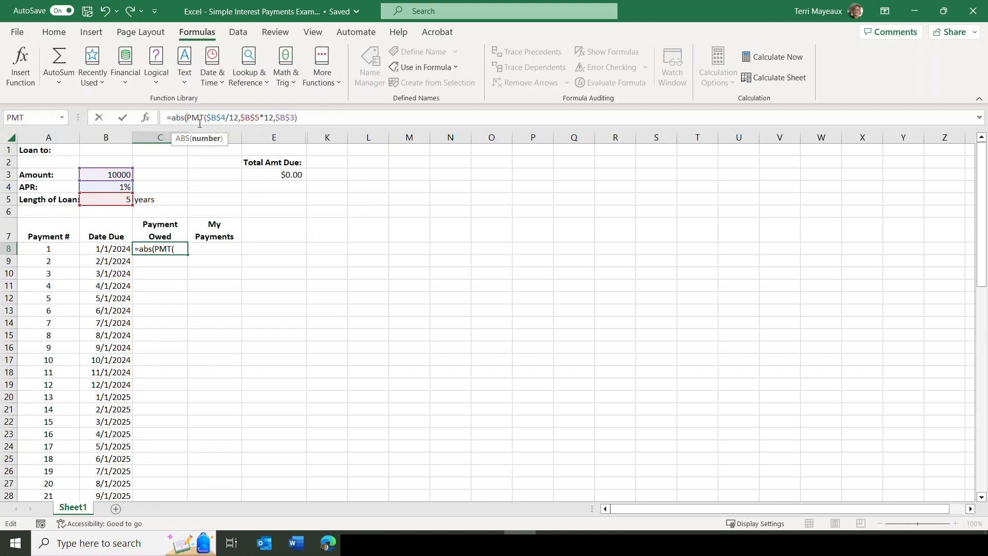
click(304, 118)
text())
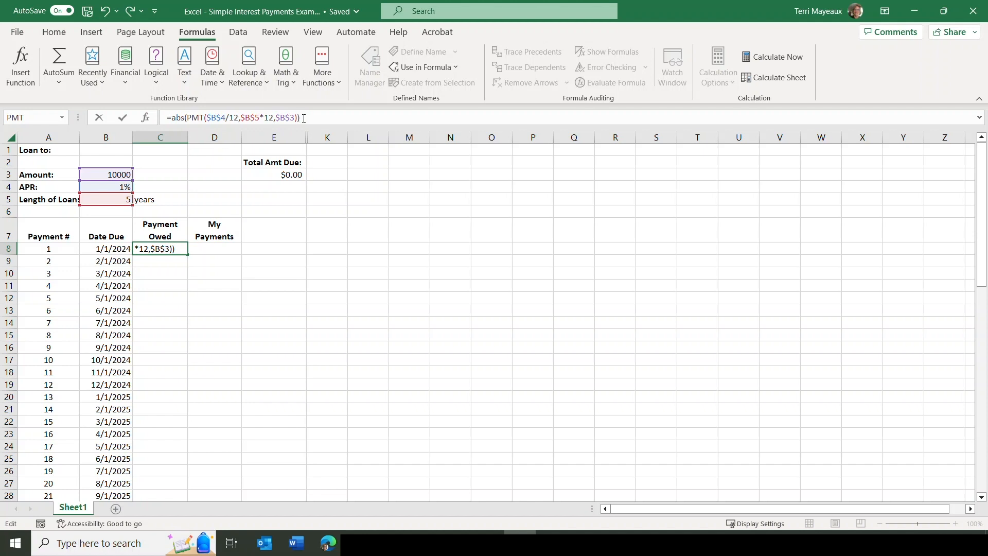
click(122, 118)
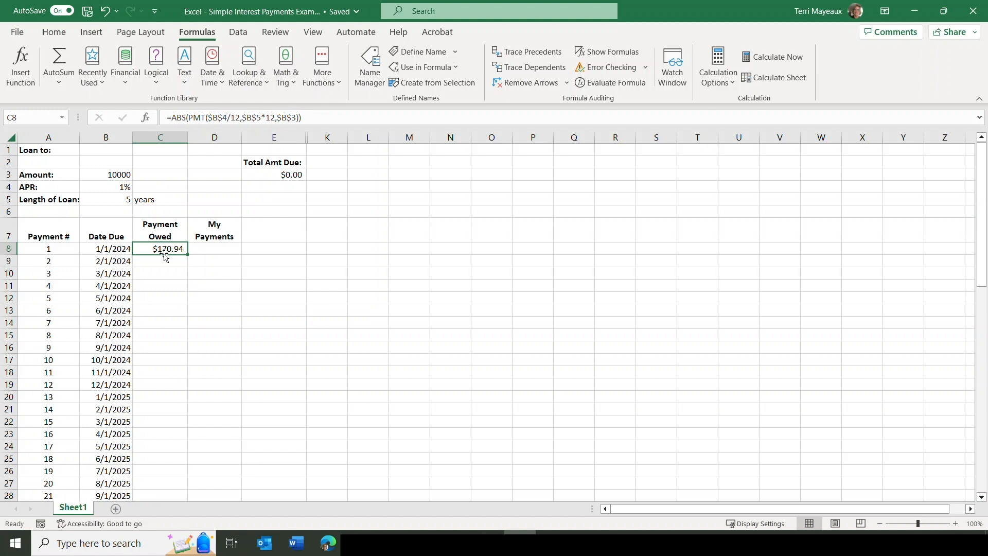
Fill the payment formula down from C8 to C67 and total the Payment Owed column in C69 with AutoSum over C8:C68.
drag(188, 255, 188, 467)
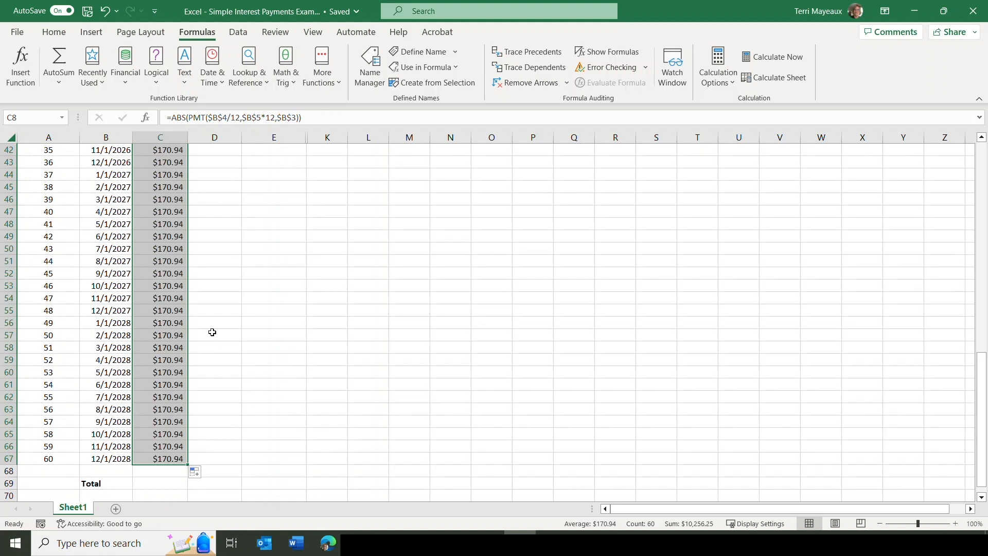
click(162, 485)
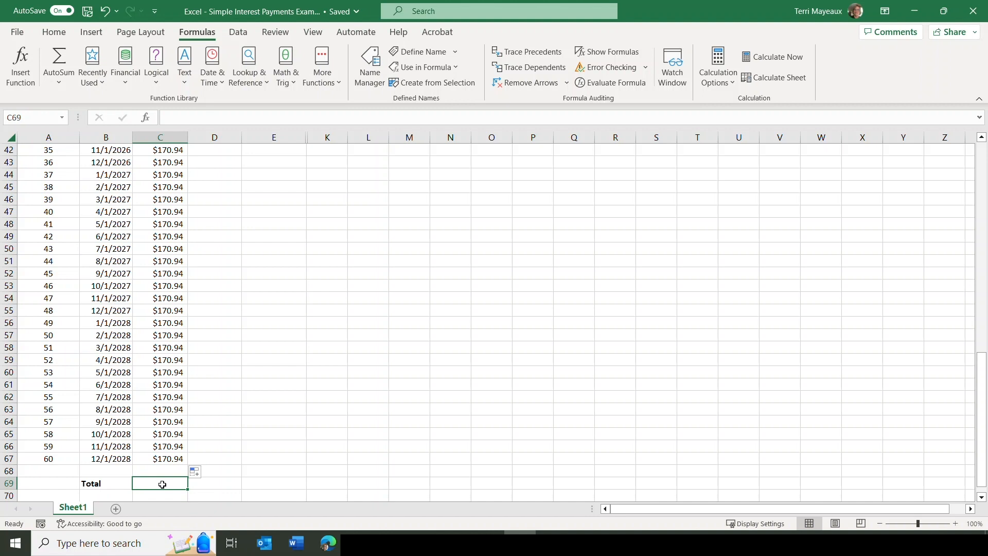
click(60, 34)
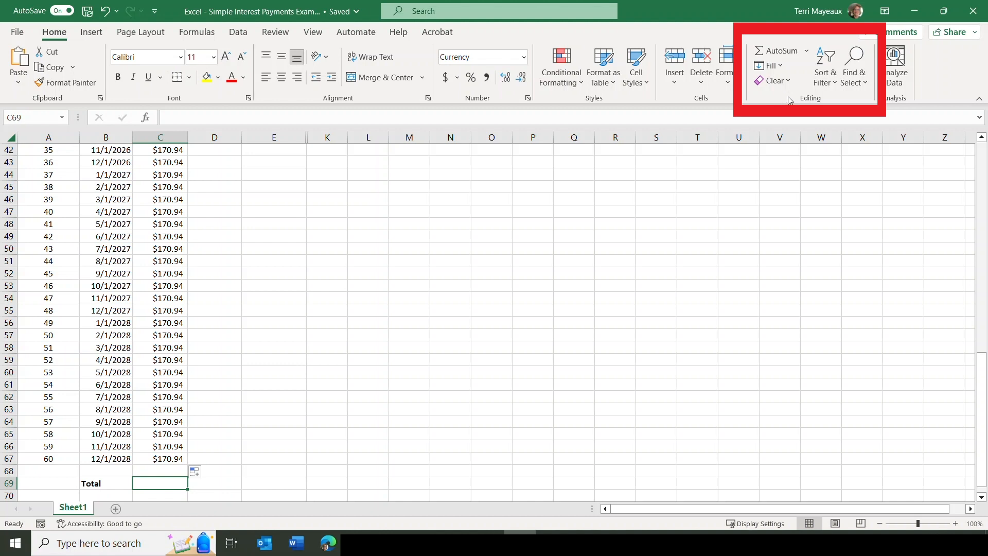
click(783, 52)
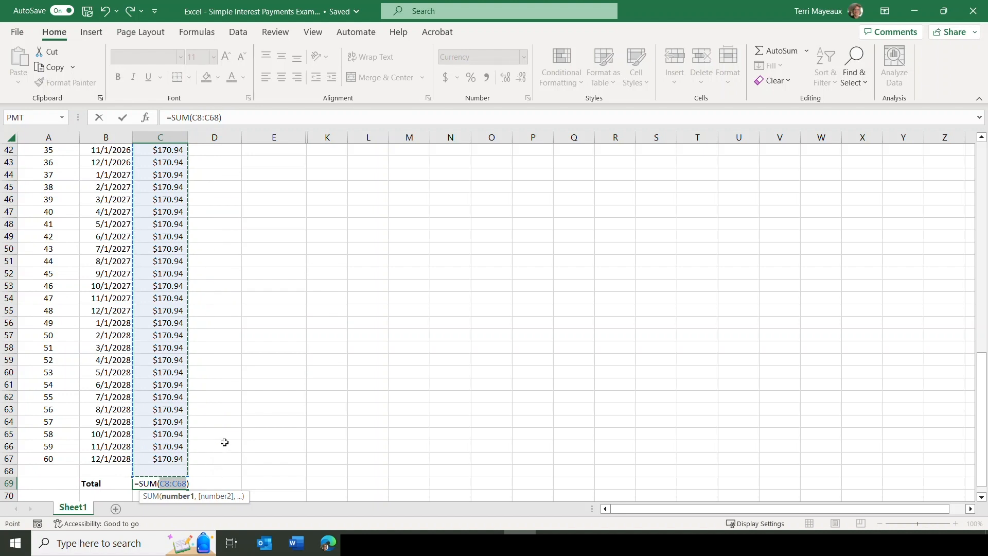
key(Return)
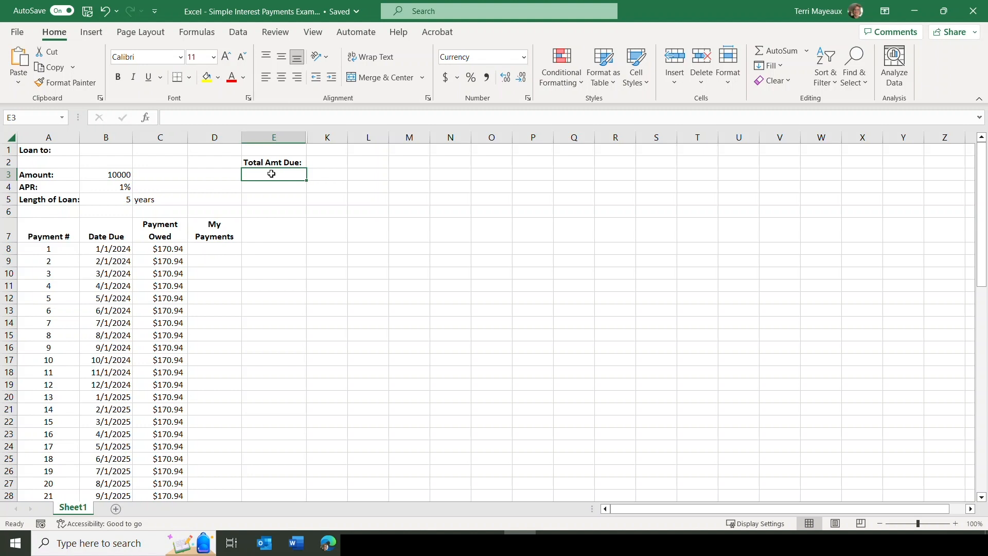
Link the Total Amt Due cell E3 to the Payment Owed total with =C69.
text(=)
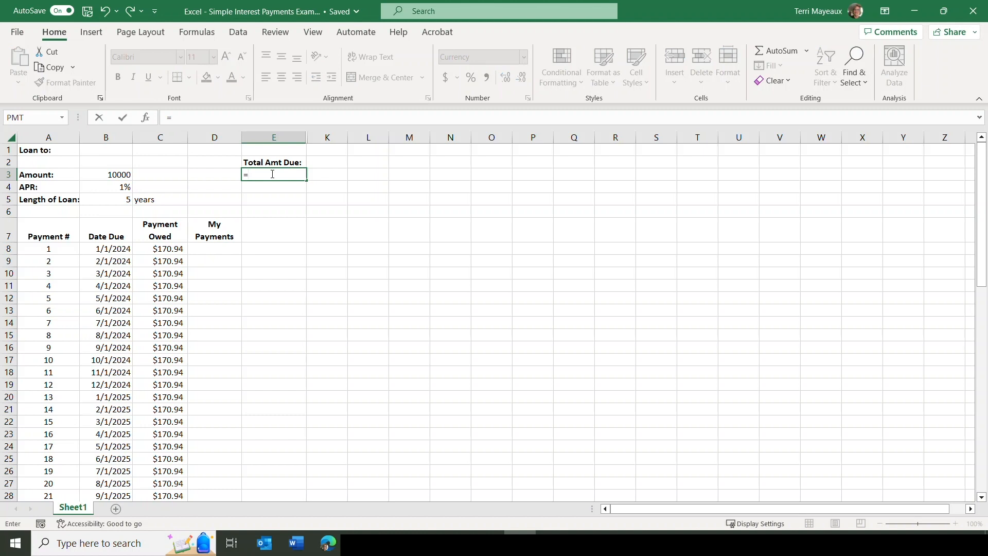
text(c69)
key(Return)
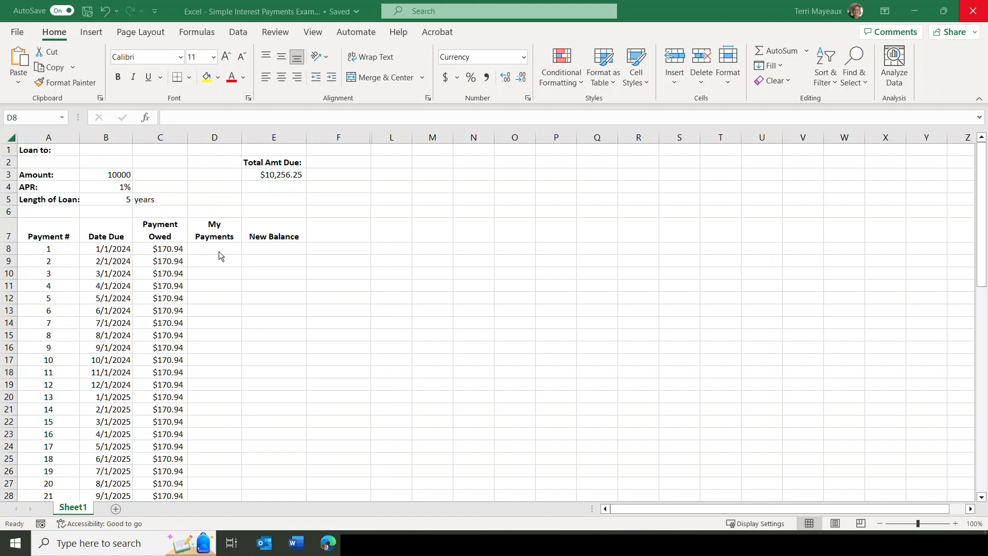
Enter 170.94 as the first payment in the My Payments column, cell D8.
click(219, 251)
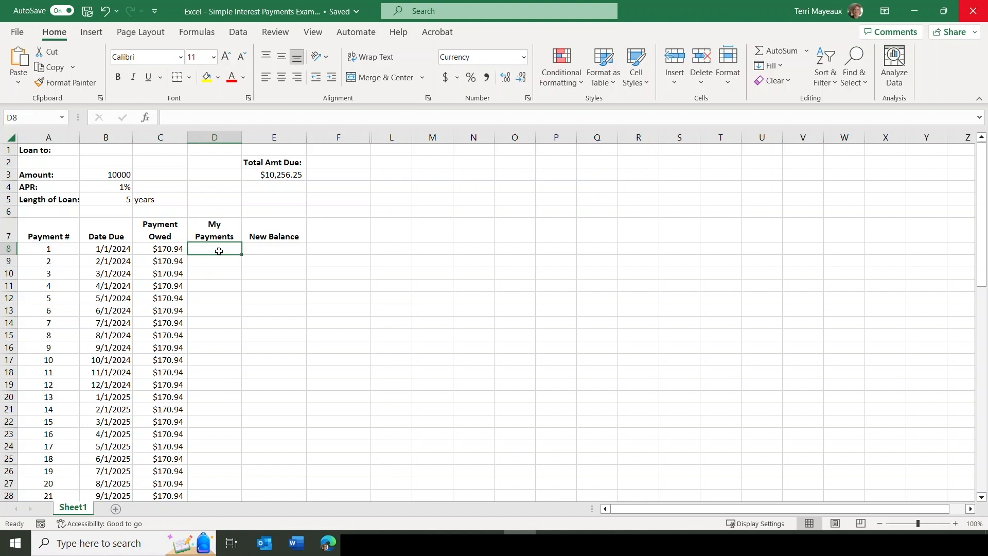
text(170)
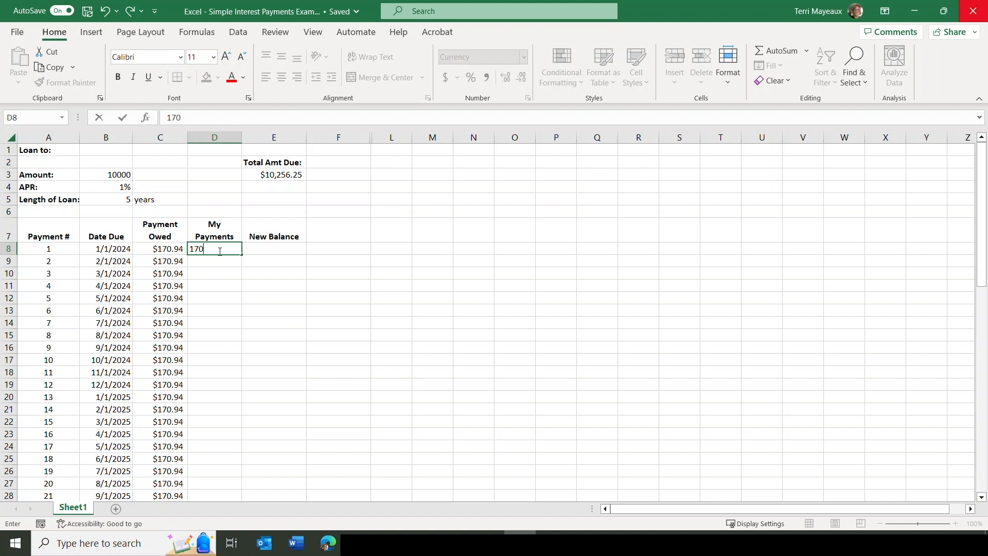
text(.94)
key(Return)
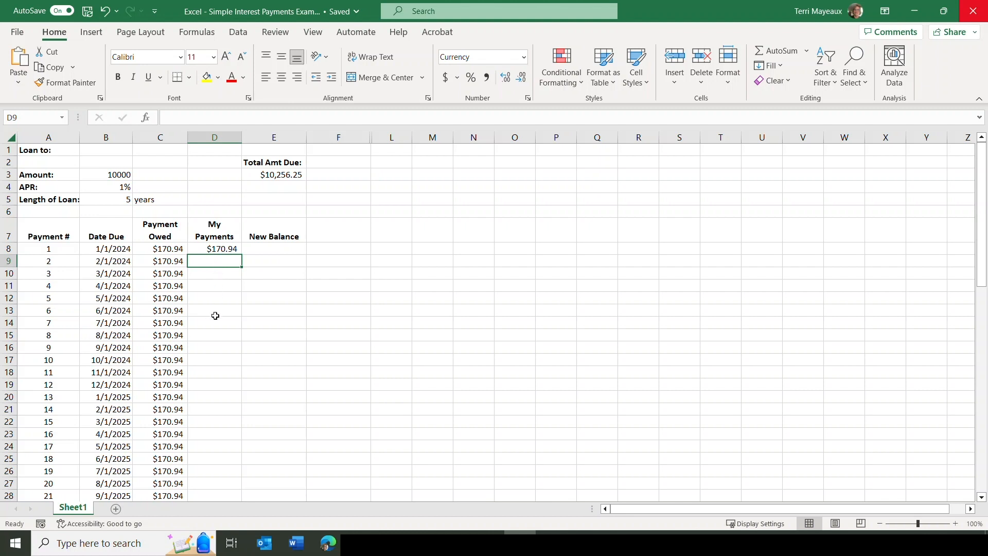
Copy the Payment Owed total formula from C69 across to D69 to total the My Payments column.
drag(982, 217, 983, 427)
click(212, 493)
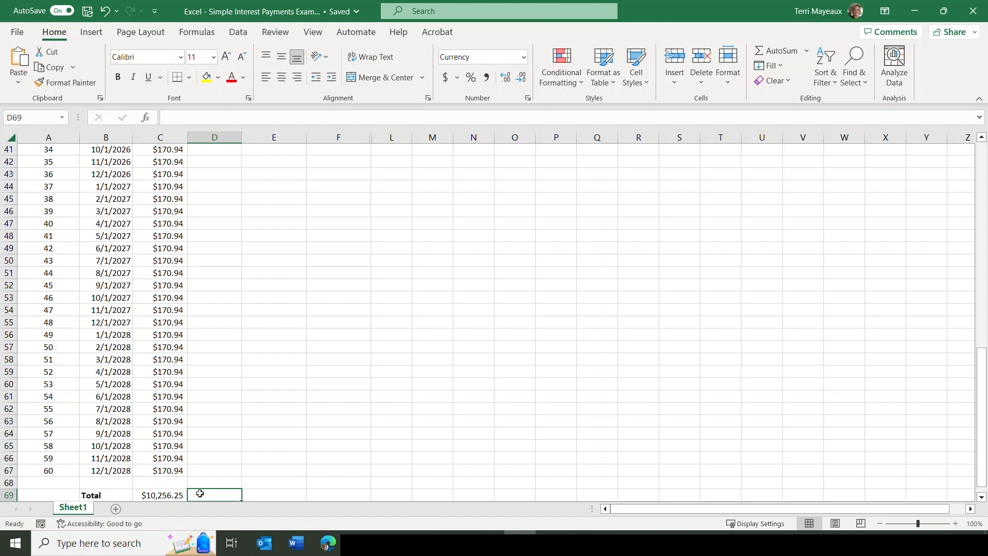
click(164, 496)
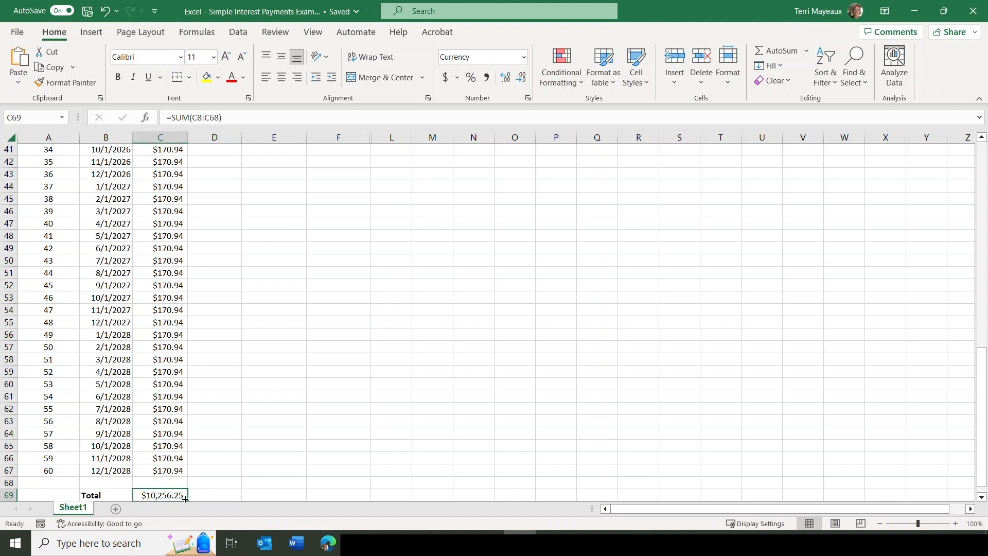
drag(188, 500, 222, 496)
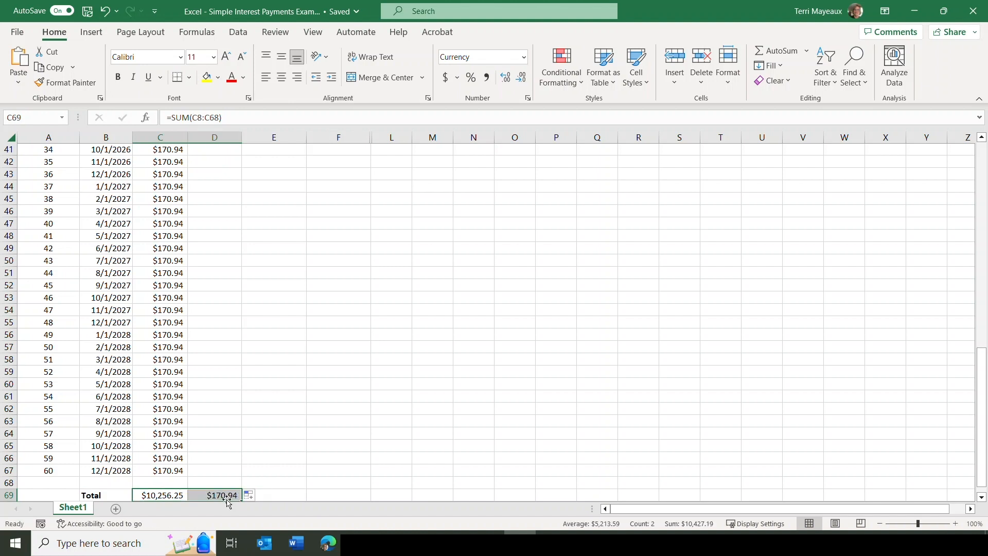
click(218, 497)
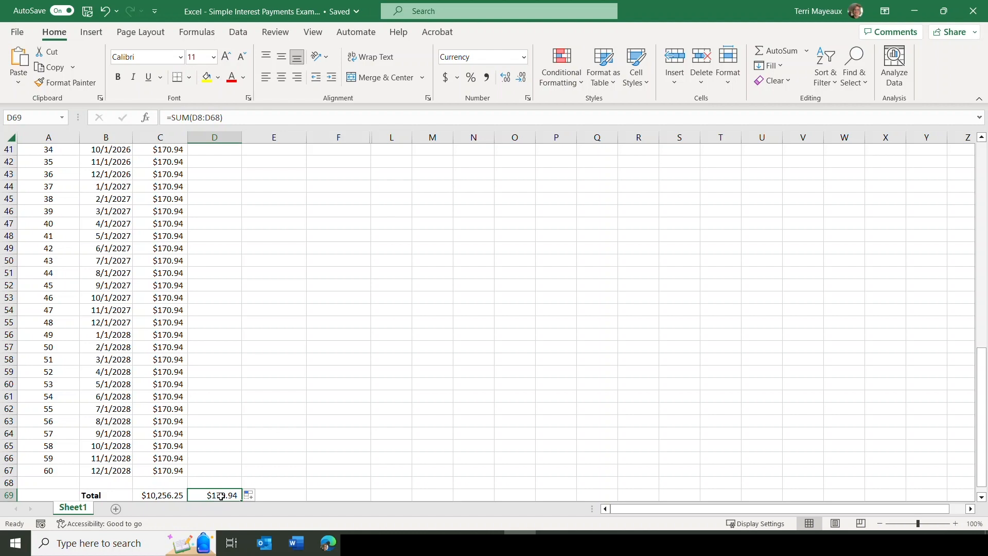
Add the label "New Balance:" in E4, below the total amount due.
drag(975, 366, 974, 164)
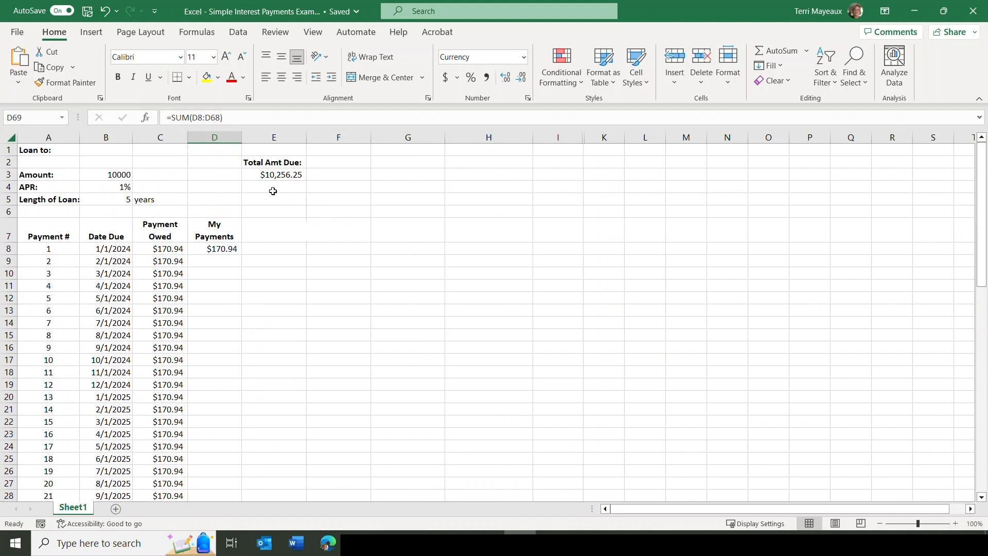
click(265, 188)
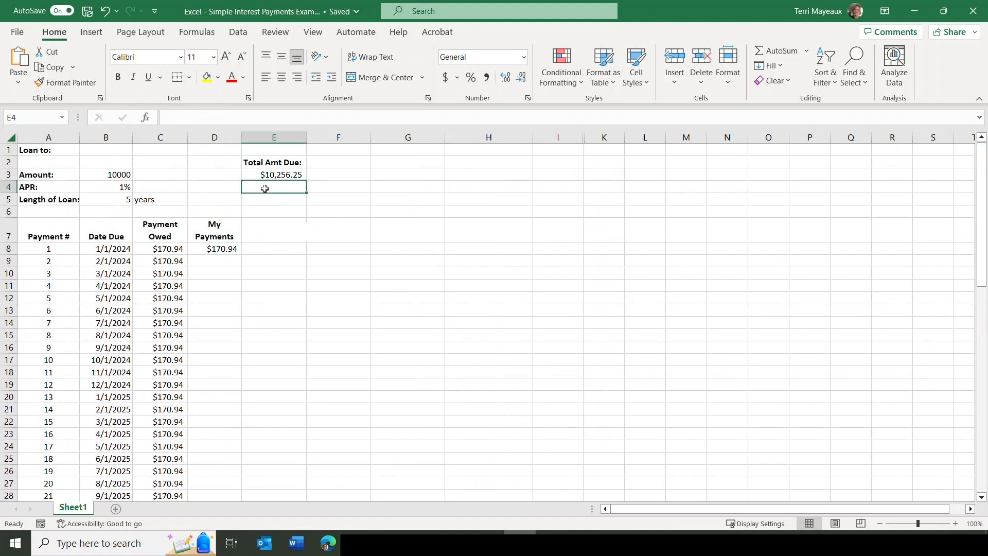
text(New Balance:)
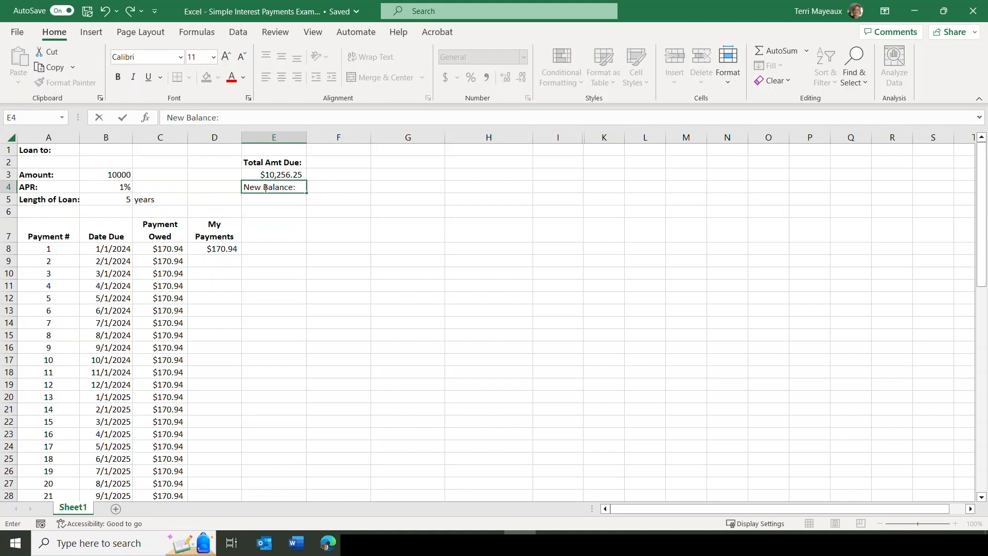
key(Return)
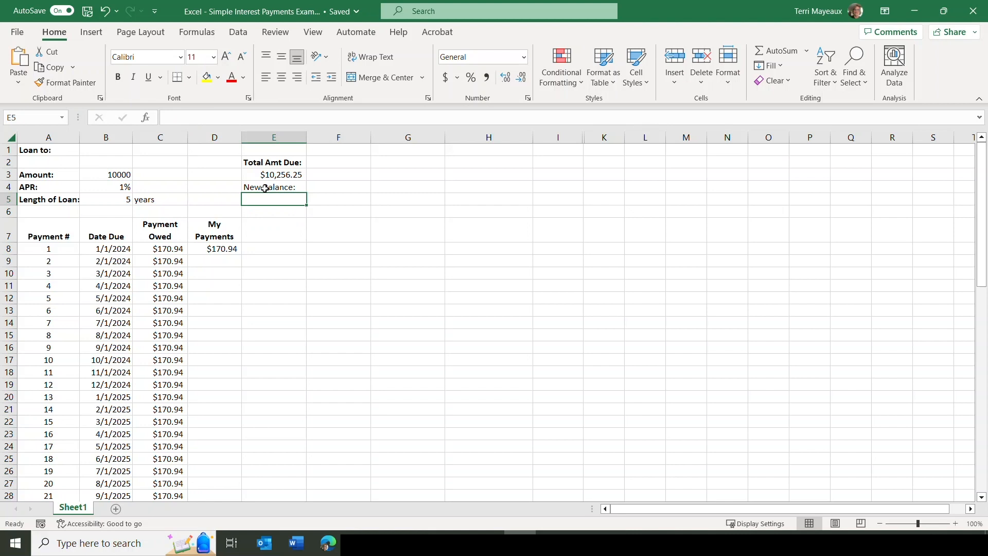
Write the balance formula =E3-D69 in E5, subtracting the My Payments total from the total amount due.
text(=)
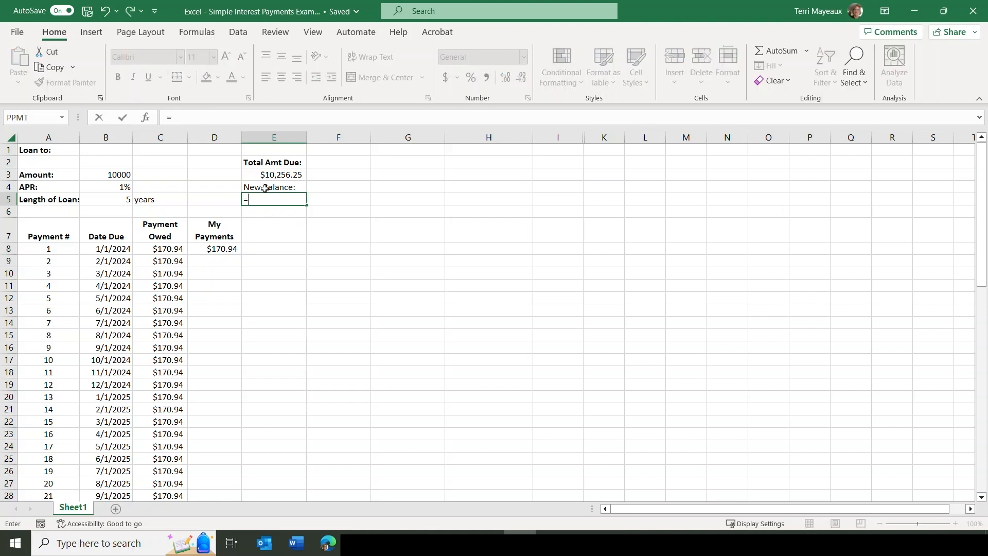
click(255, 175)
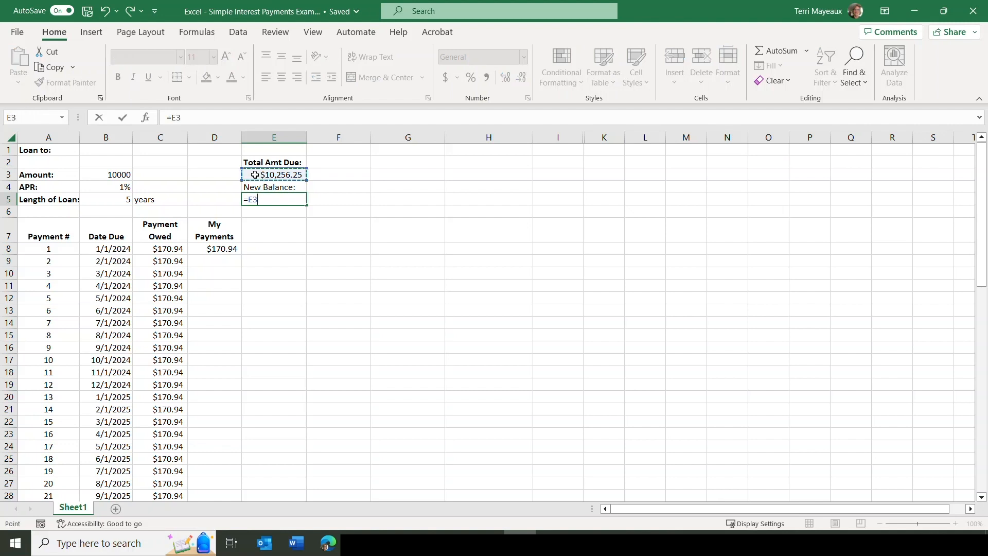
text(-D6)
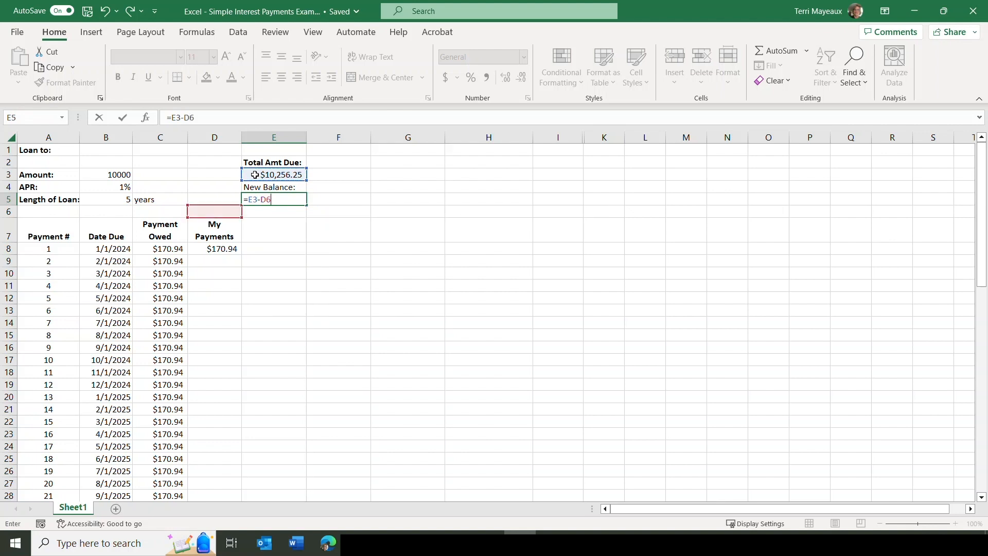
text(9)
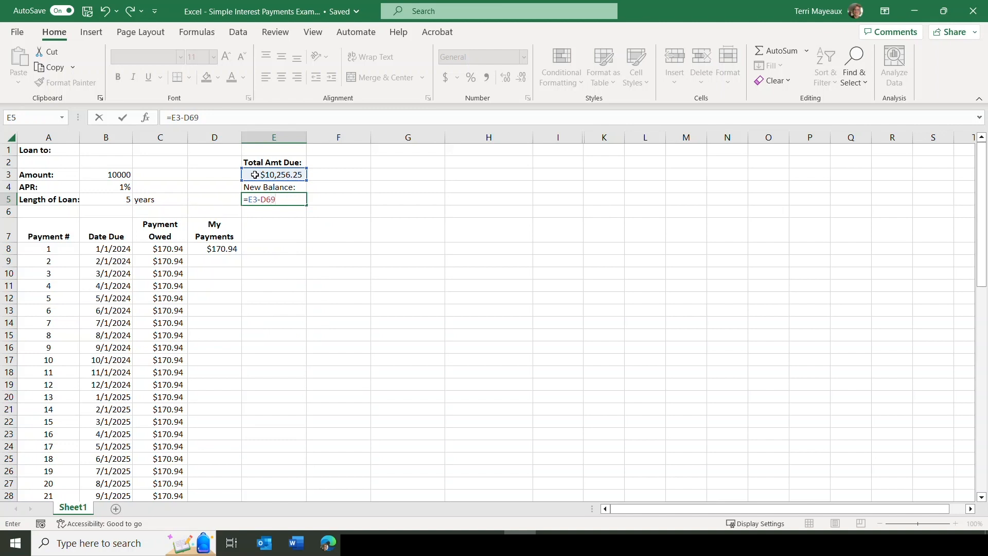
Make both references in the E5 balance formula absolute, as =$E$3-$D$69, and accept it.
click(249, 199)
text($)
click(260, 199)
text($)
click(271, 199)
text($)
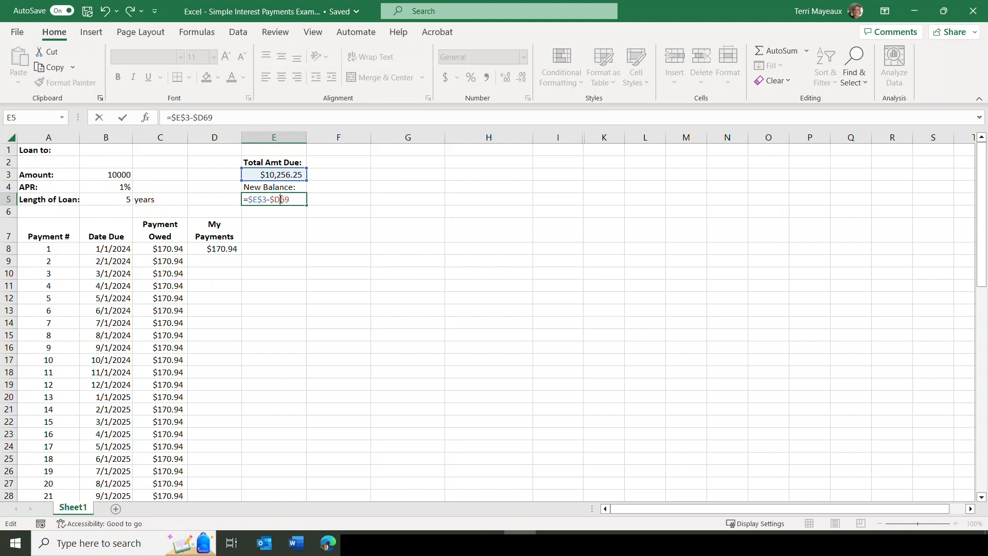
click(281, 199)
text($)
key(Return)
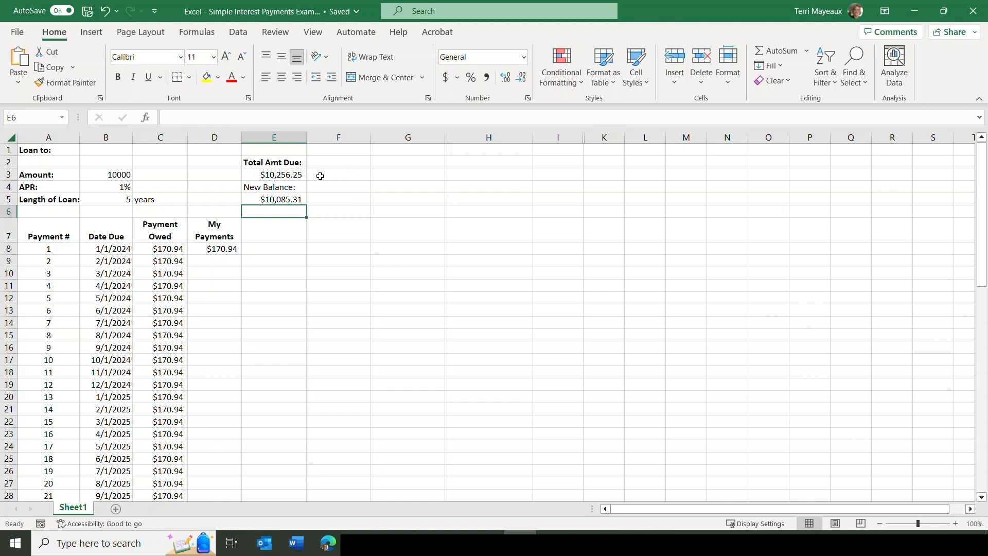
Make the New Balance label in E4 bold.
click(254, 187)
click(118, 78)
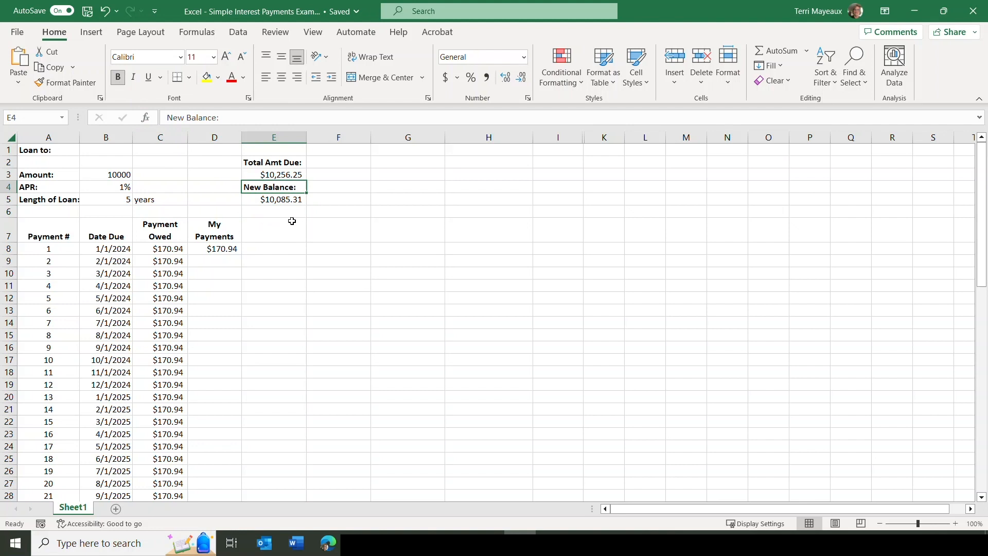
Enter 170.94 in D9 as the second amount under My Payments.
click(217, 260)
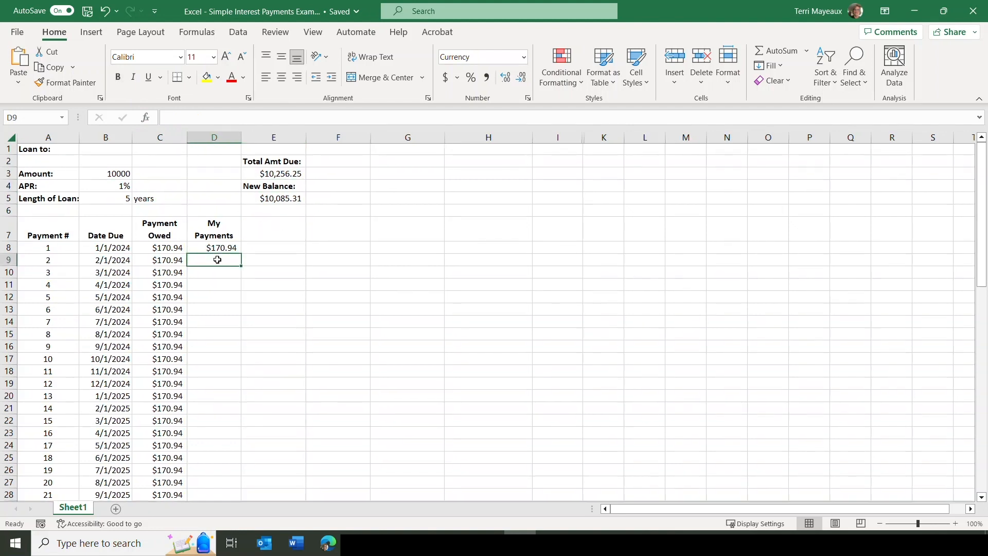
text(170.94)
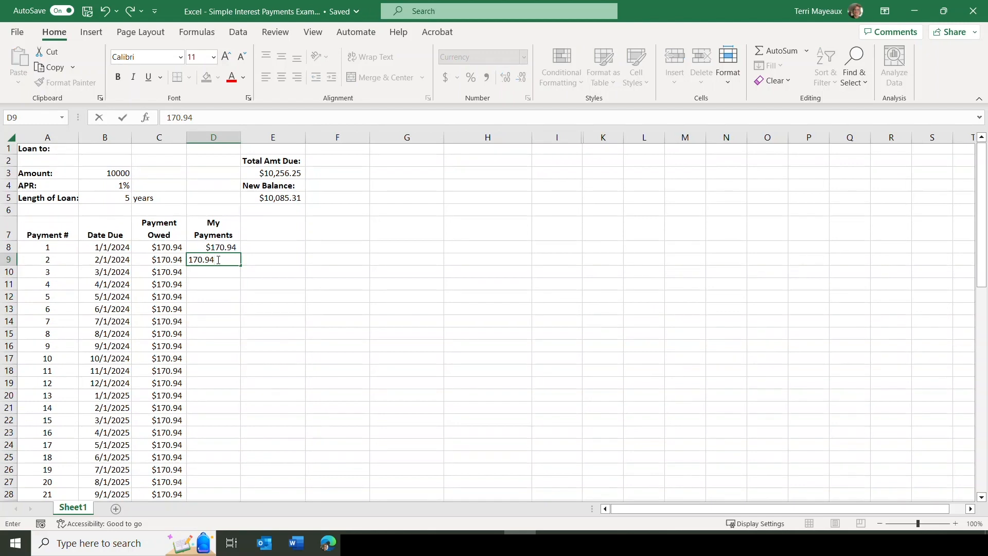
key(Return)
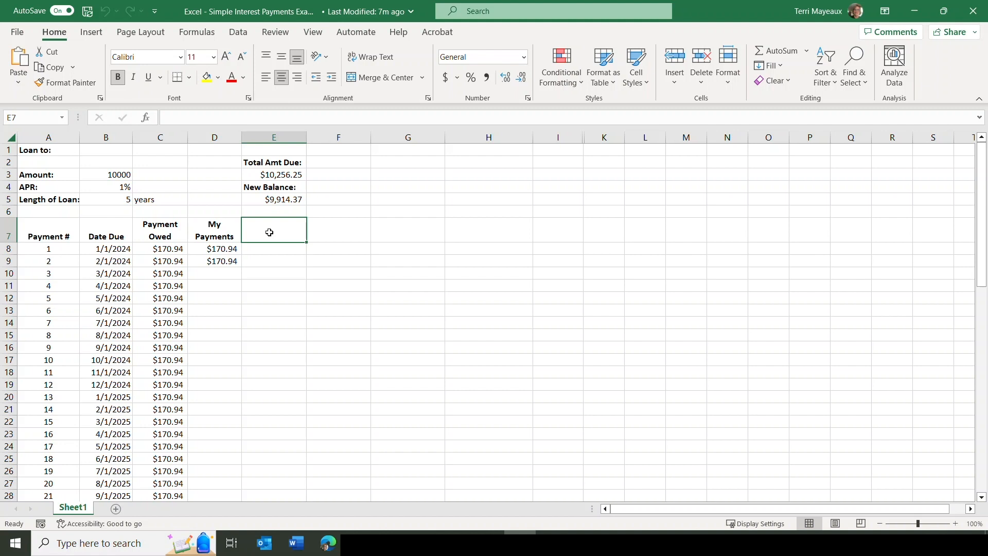
Add the column heading "Interest Payment" in E7 and wrap its text.
text(Interest Payment)
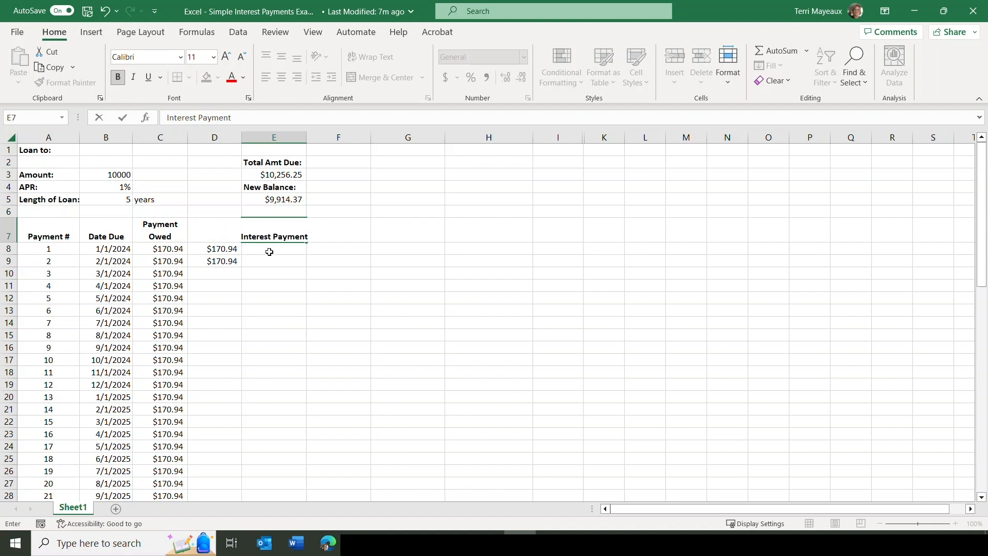
click(269, 249)
click(276, 231)
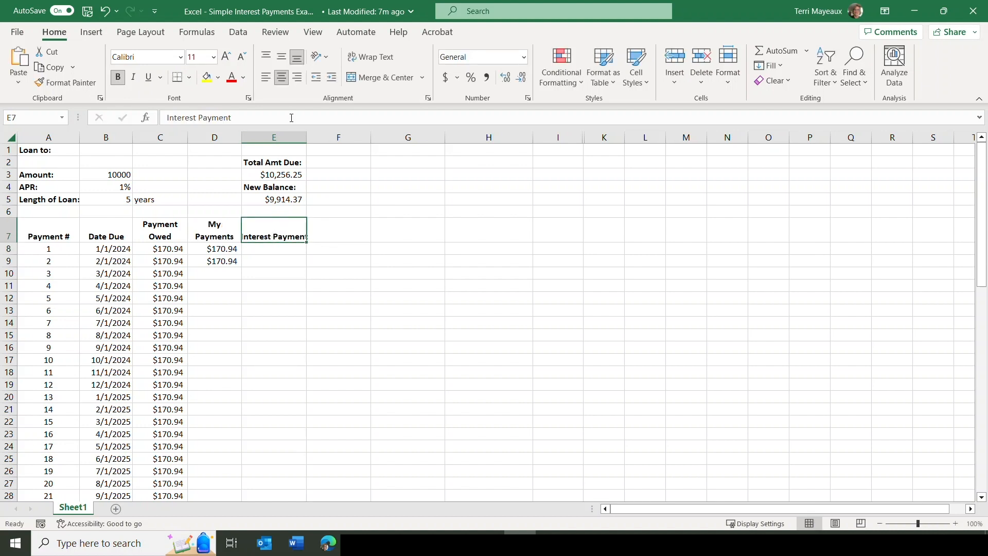
click(370, 56)
Insert the financial function IPMT in E8 and move its arguments dialog clear of the loan data.
key(Down)
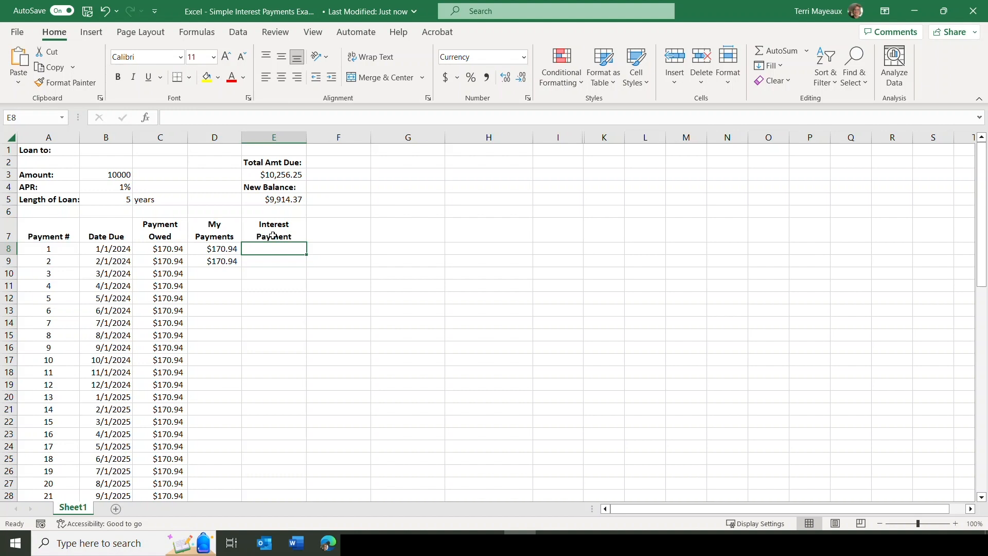
click(207, 37)
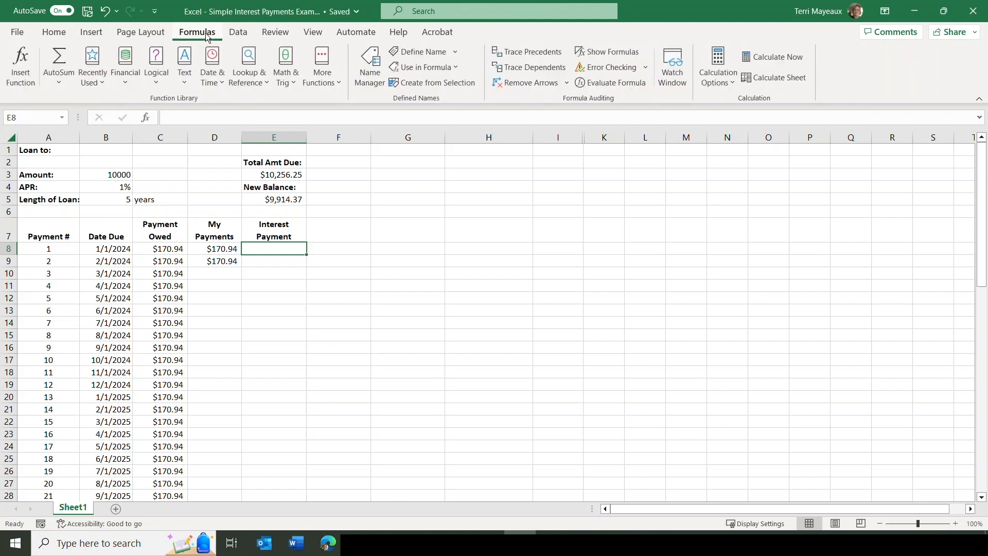
click(125, 60)
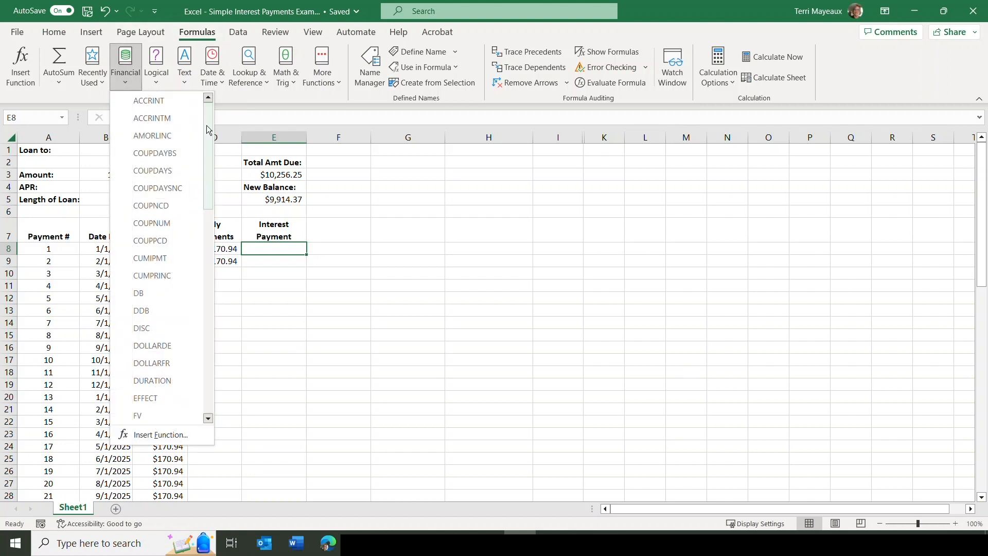
drag(208, 127, 211, 192)
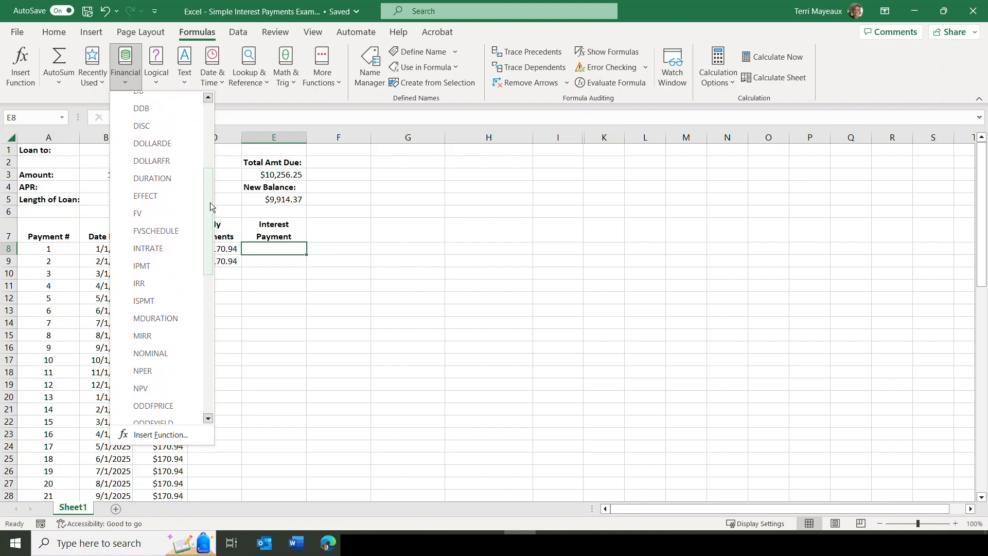
click(142, 267)
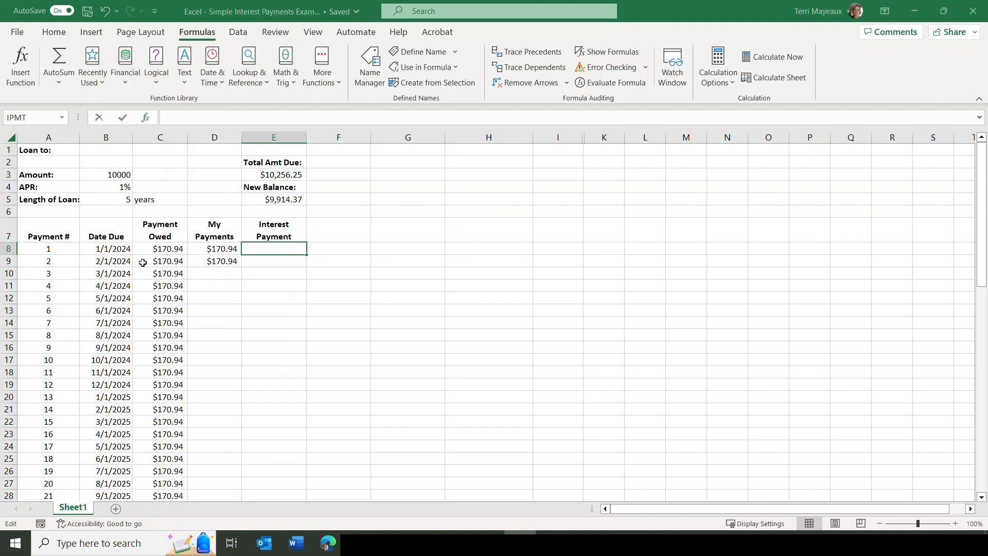
drag(297, 111, 465, 132)
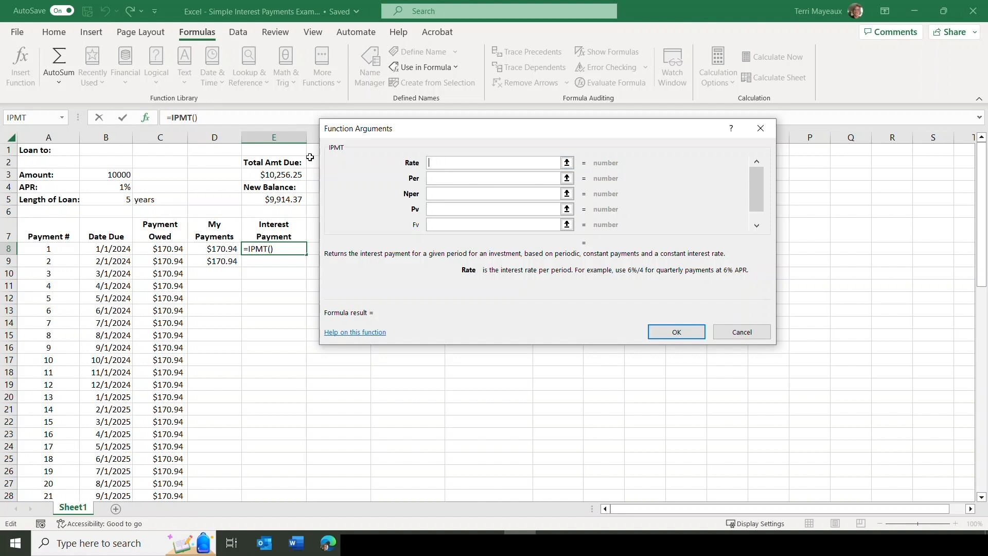
Set the IPMT Rate argument to the APR divided by twelve with an absolute reference, $B$4/12.
click(109, 187)
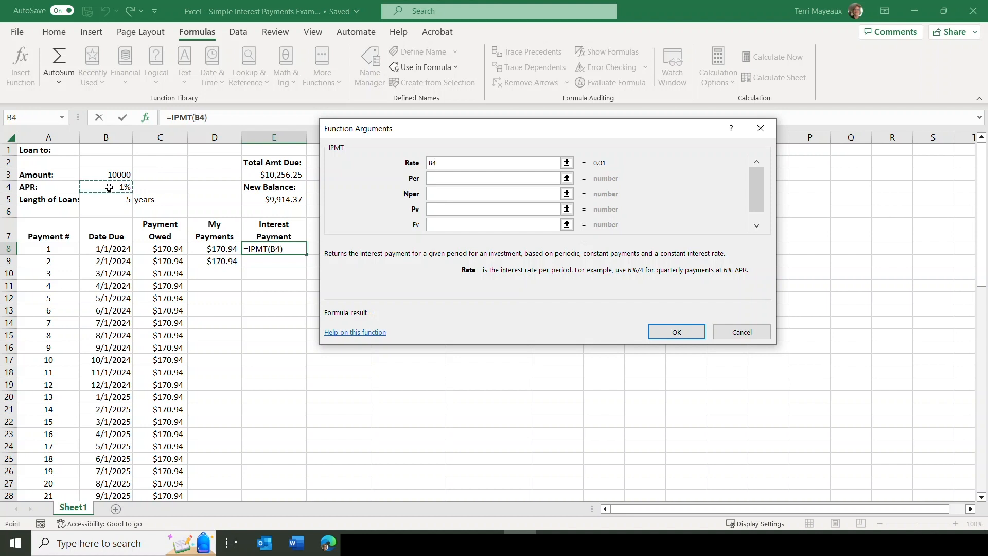
text(/12)
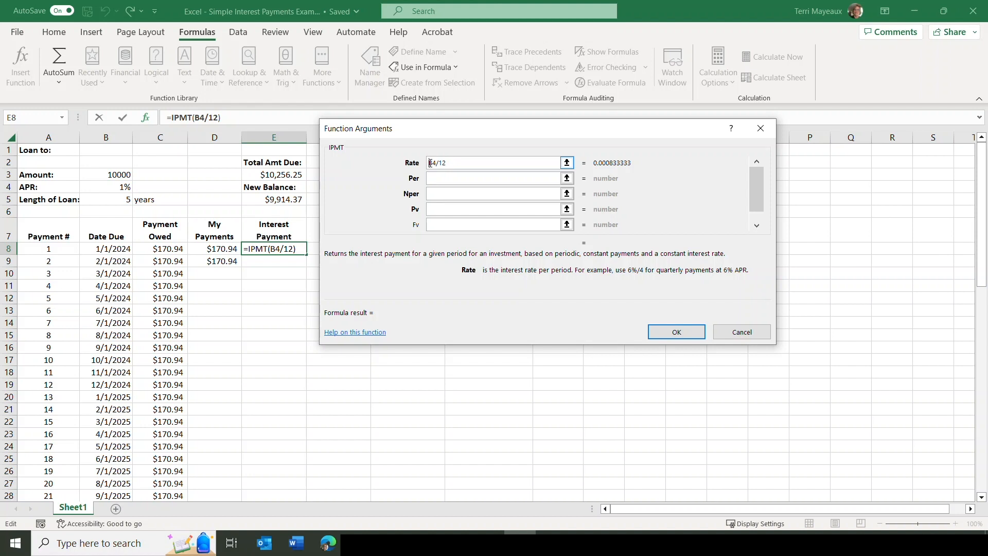
click(431, 163)
text($)
click(435, 163)
text($)
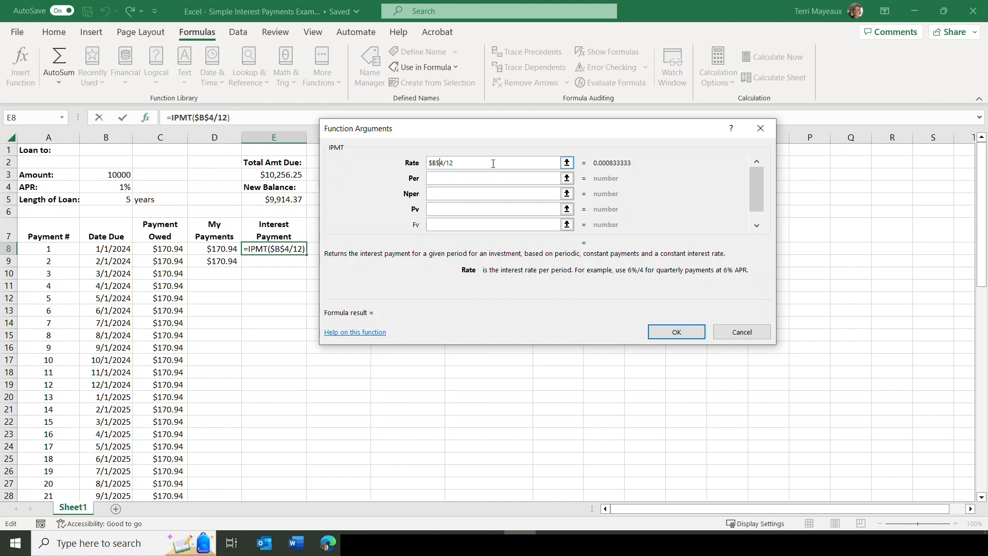
Set the IPMT Per argument to the first payment number, using the relative reference A8.
click(467, 183)
click(438, 179)
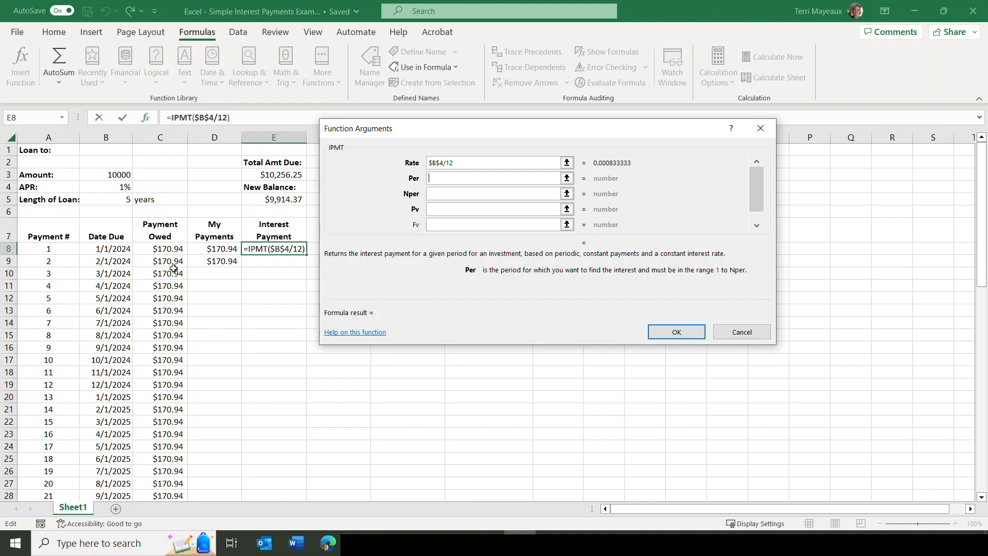
click(60, 250)
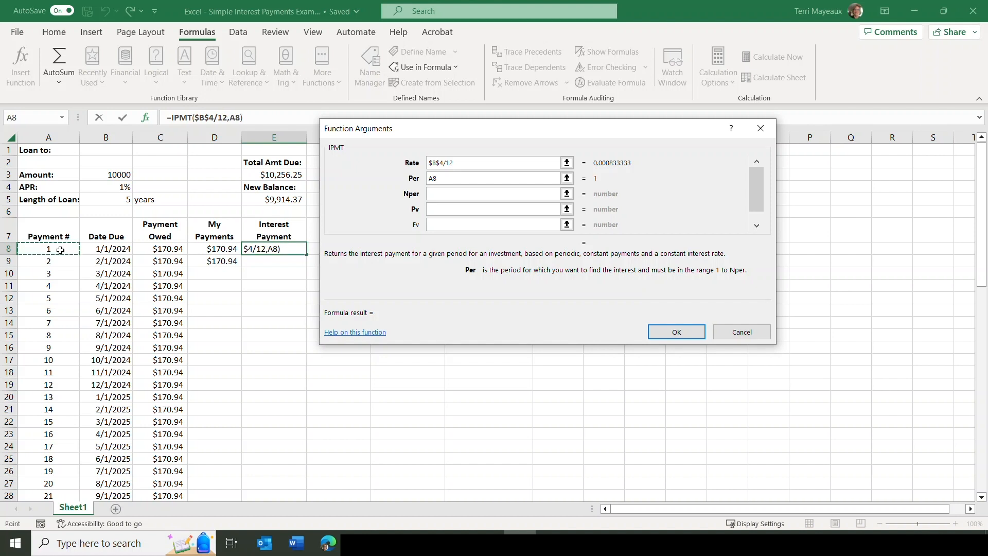
Set the IPMT Nper argument to the loan length in months with an absolute reference, $B$5*12.
click(445, 194)
click(438, 194)
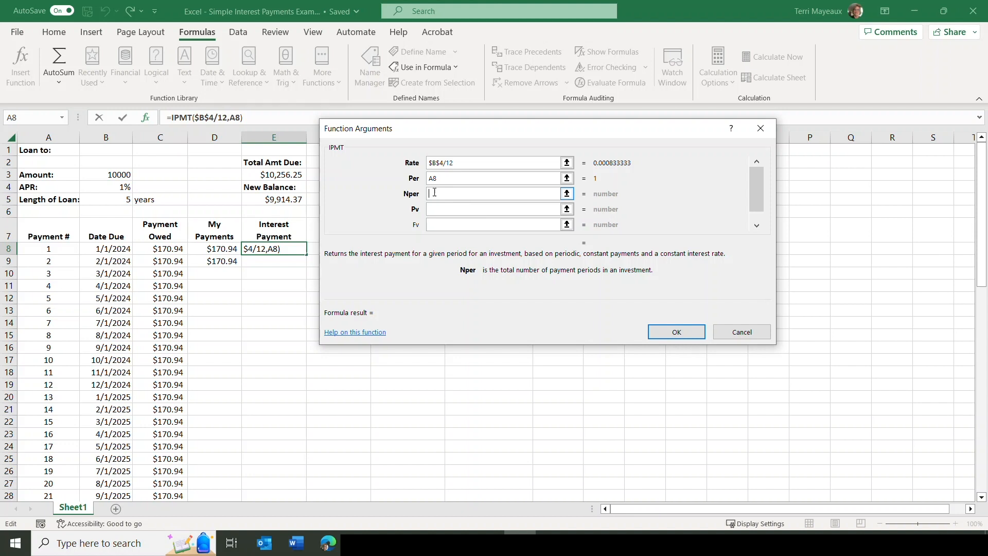
click(113, 201)
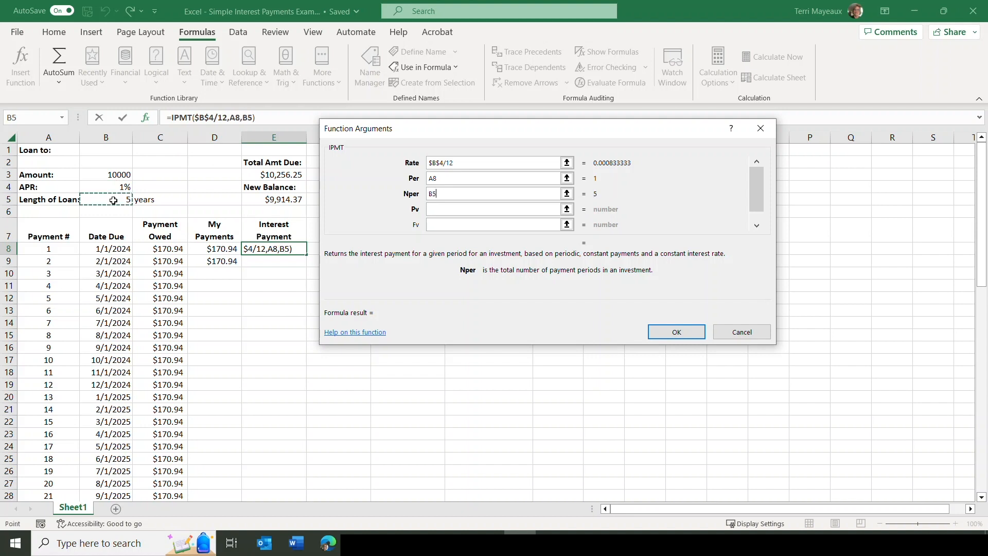
text(*12)
click(431, 194)
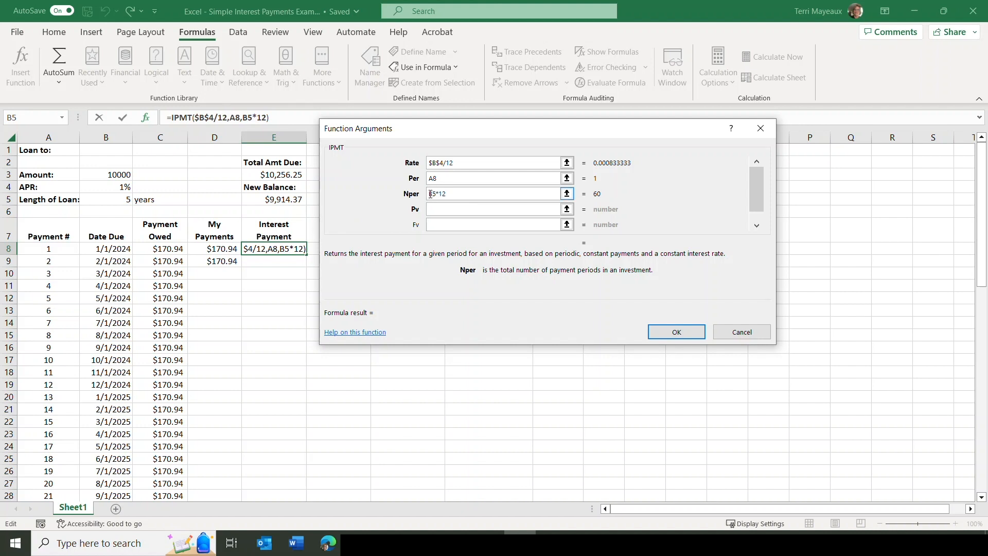
text($)
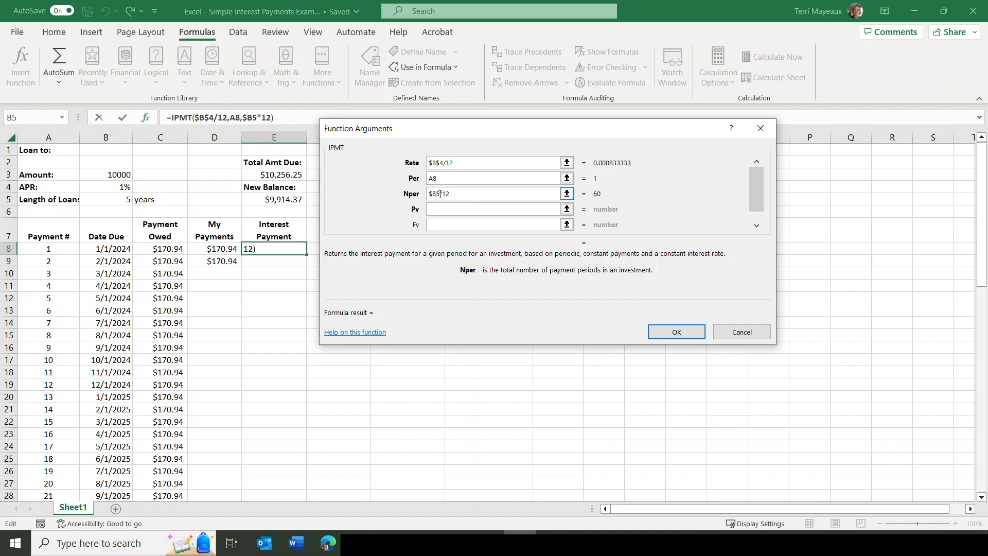
click(440, 193)
text($)
Set the IPMT Pv argument to the loan amount as $B$3 and accept the function.
click(442, 210)
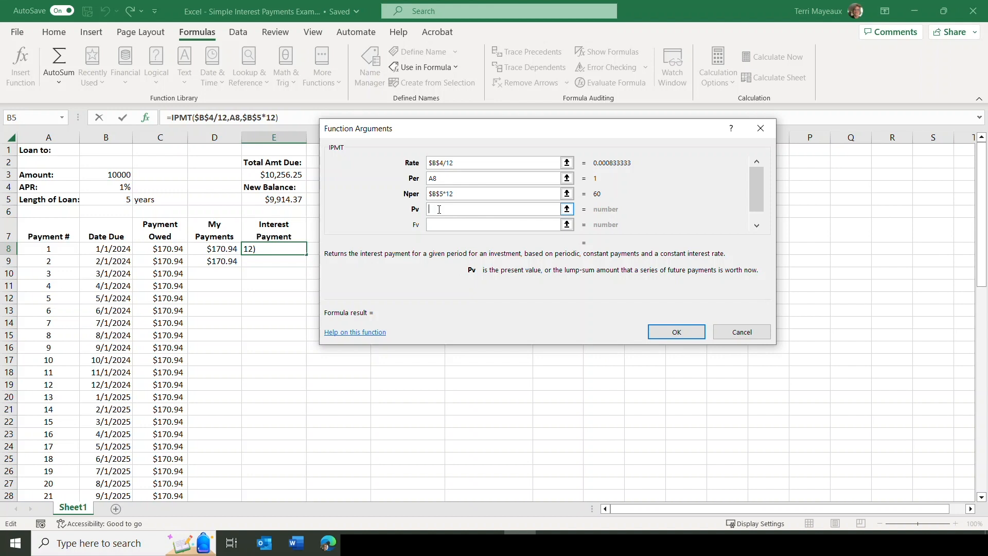
click(98, 175)
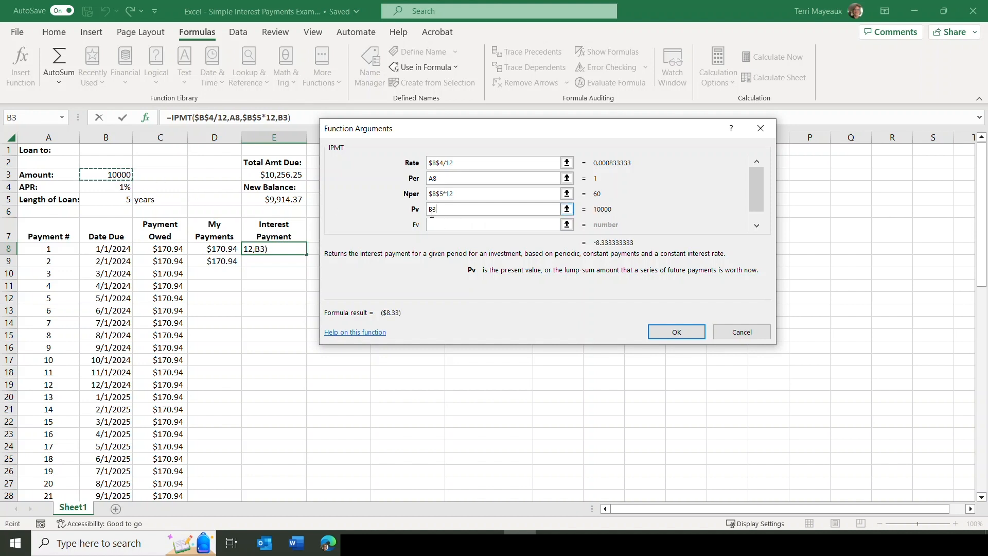
drag(430, 208, 434, 209)
text($B)
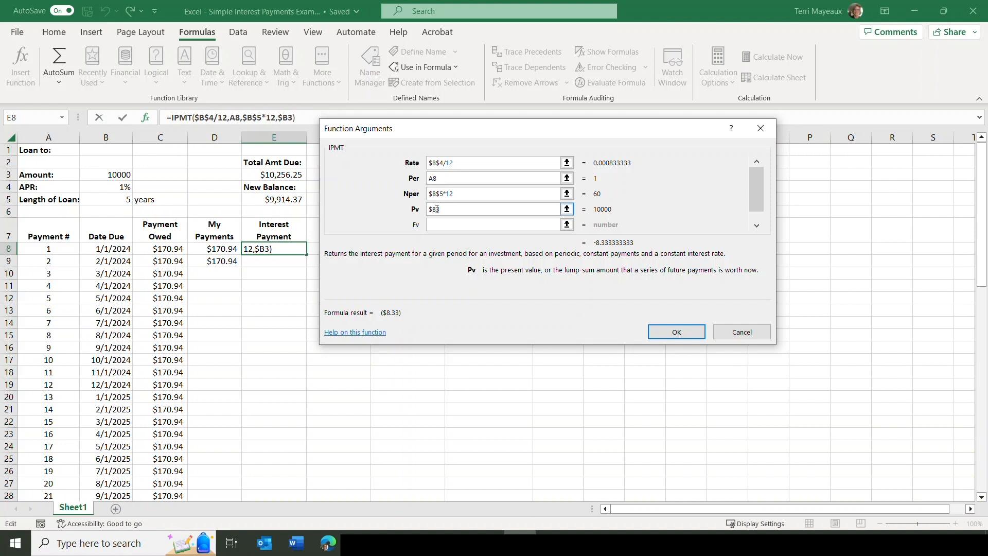
text($)
click(668, 330)
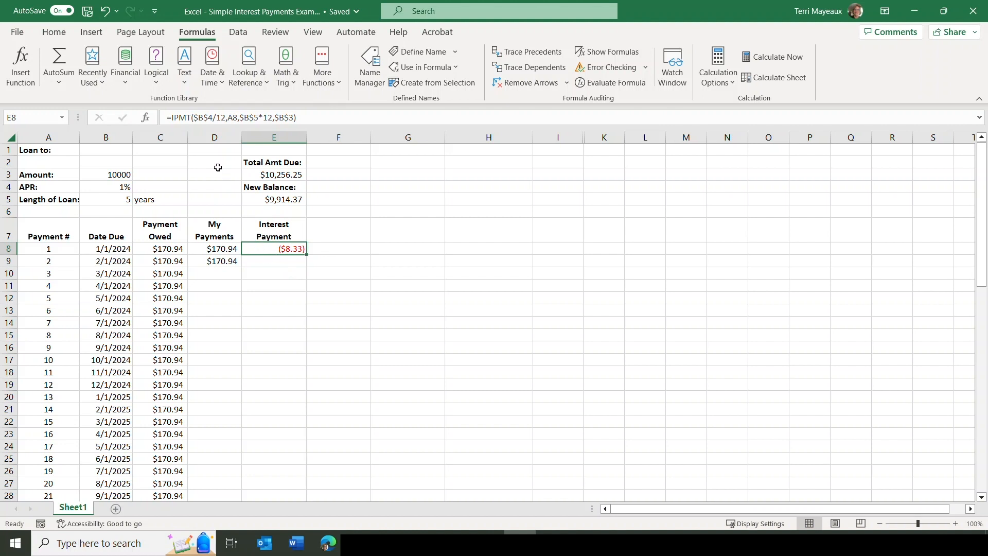
Add a minus sign before IPMT in the E8 formula and fill the formula down through payment 60 in E67.
click(171, 118)
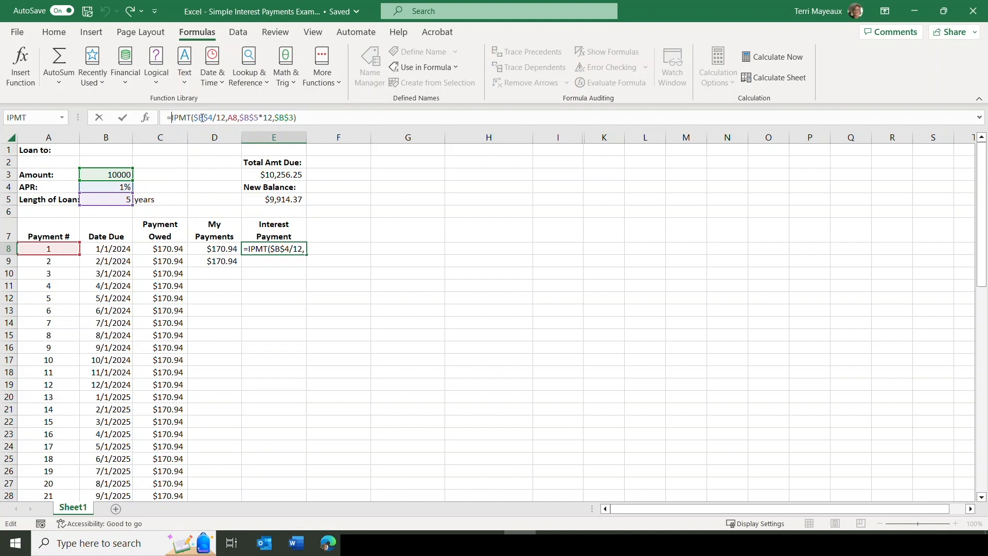
text(-)
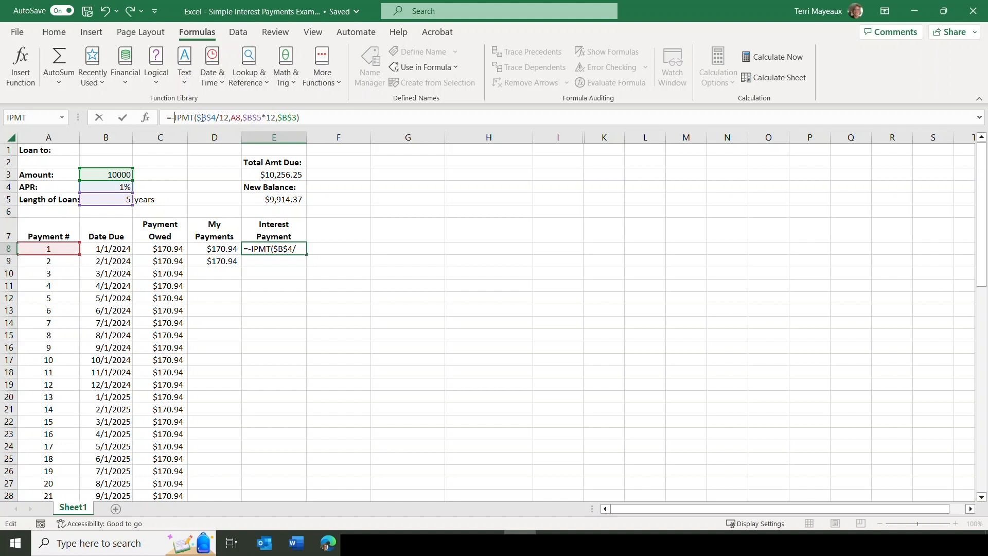
click(124, 117)
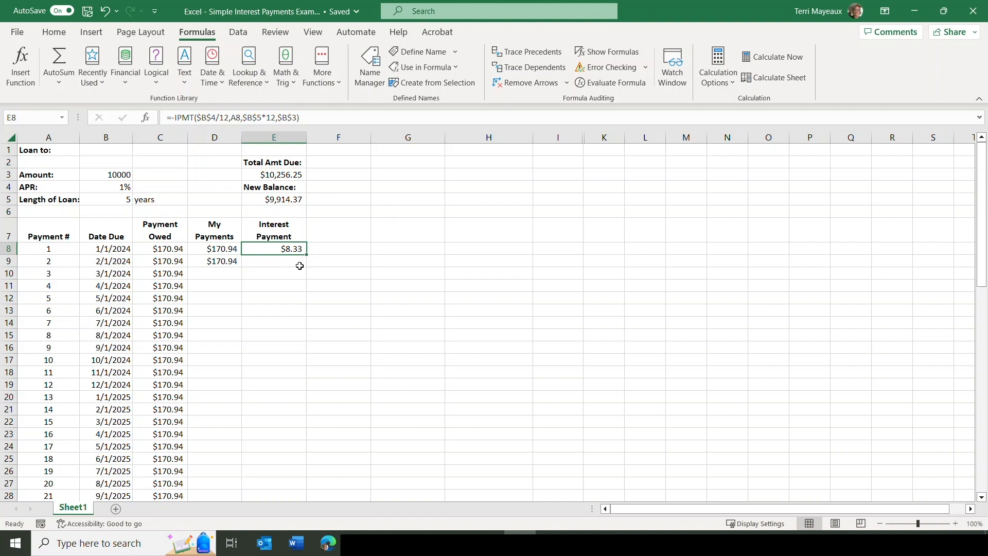
drag(305, 255, 292, 442)
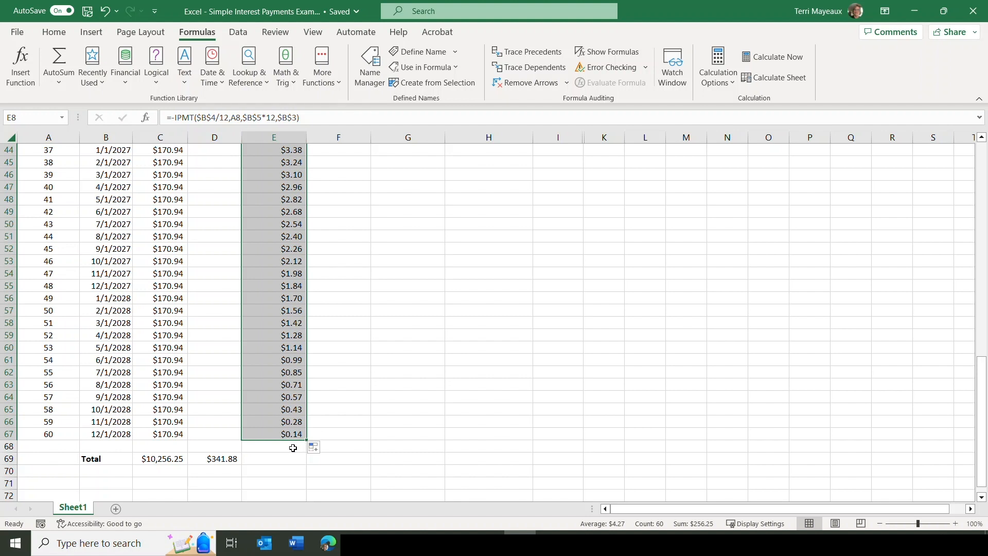
Copy the My Payments total formula from D69 into E69 to total the Interest Payment column.
click(202, 457)
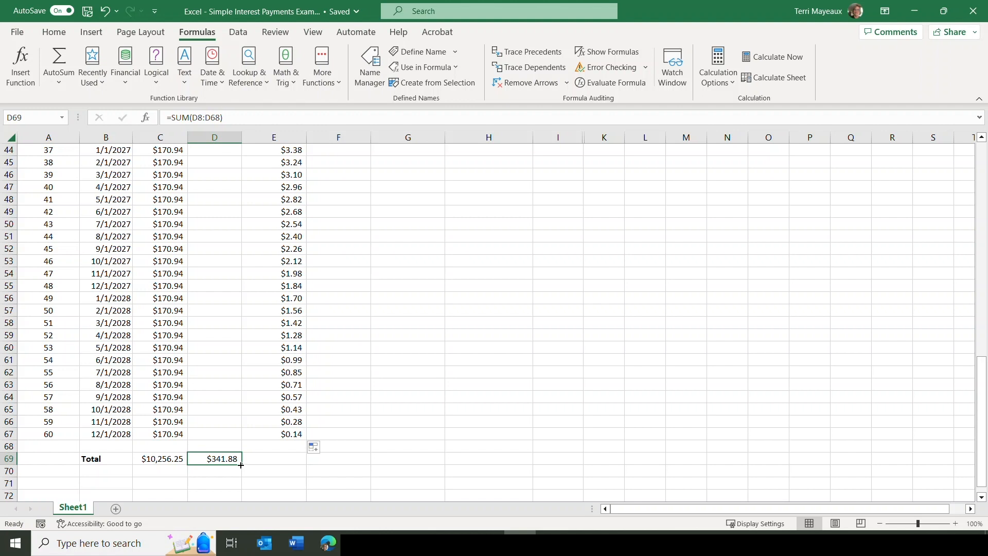
drag(241, 465, 286, 463)
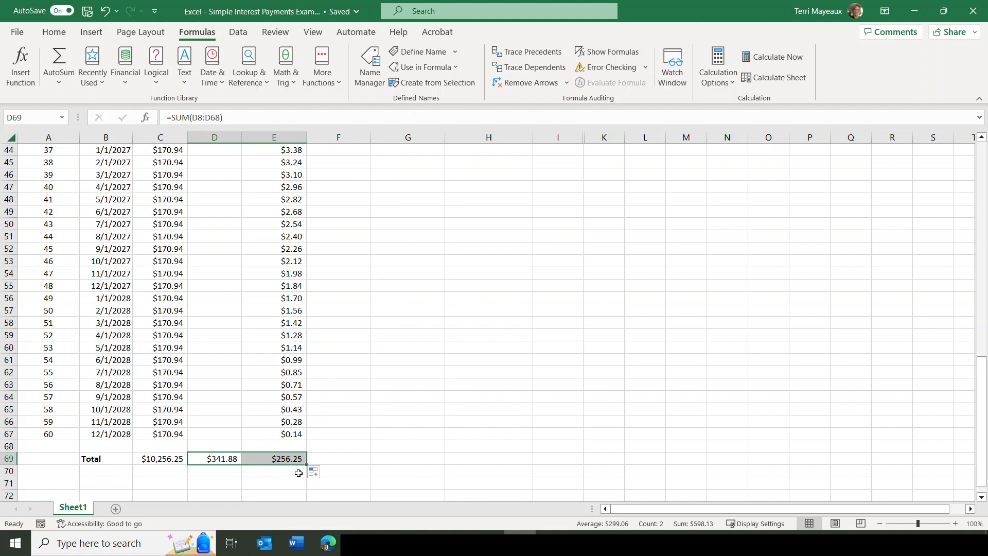
click(286, 461)
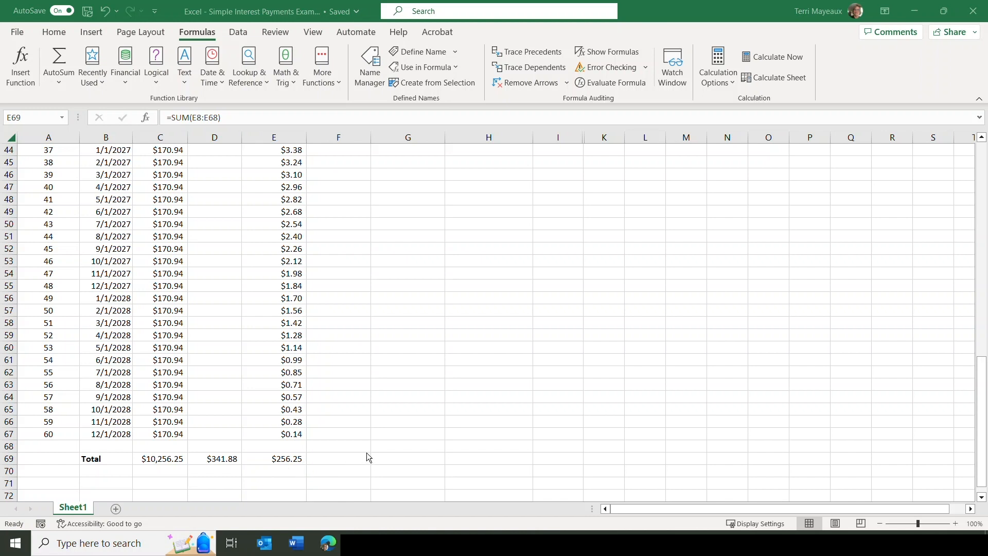
Enter the column heading Principal Payment in cell F7, beside the Interest Payment heading.
click(981, 386)
drag(981, 386, 980, 161)
click(331, 234)
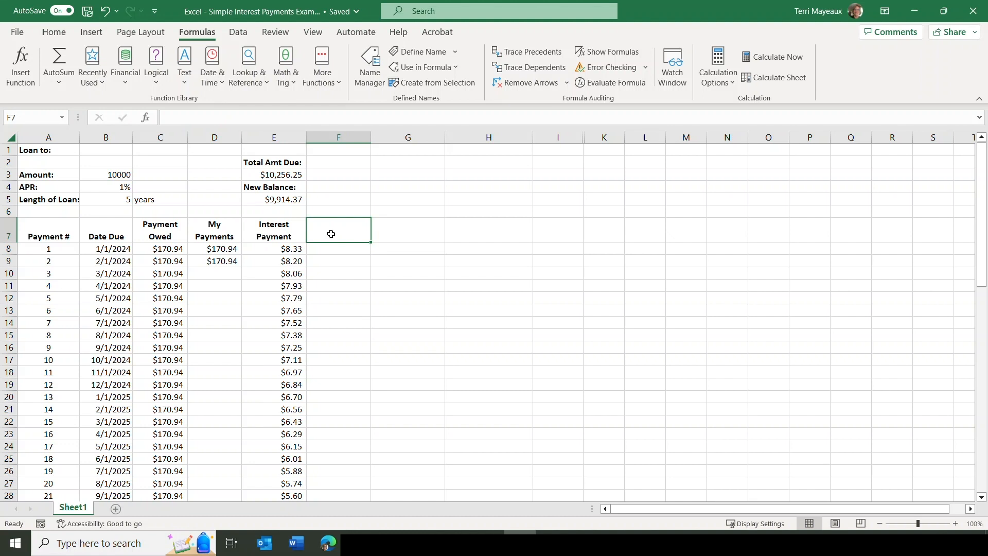
text(Principal Payment)
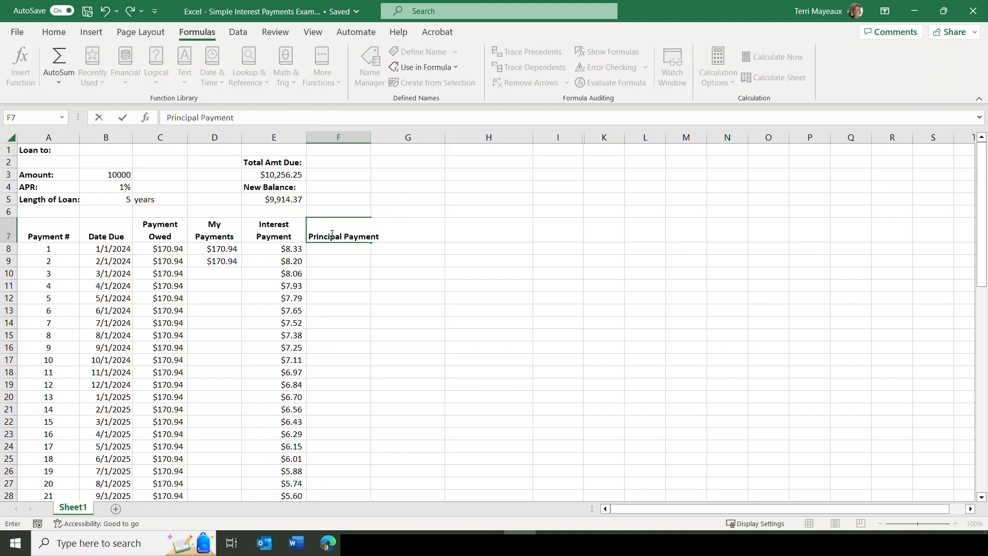
key(Return)
key(Up)
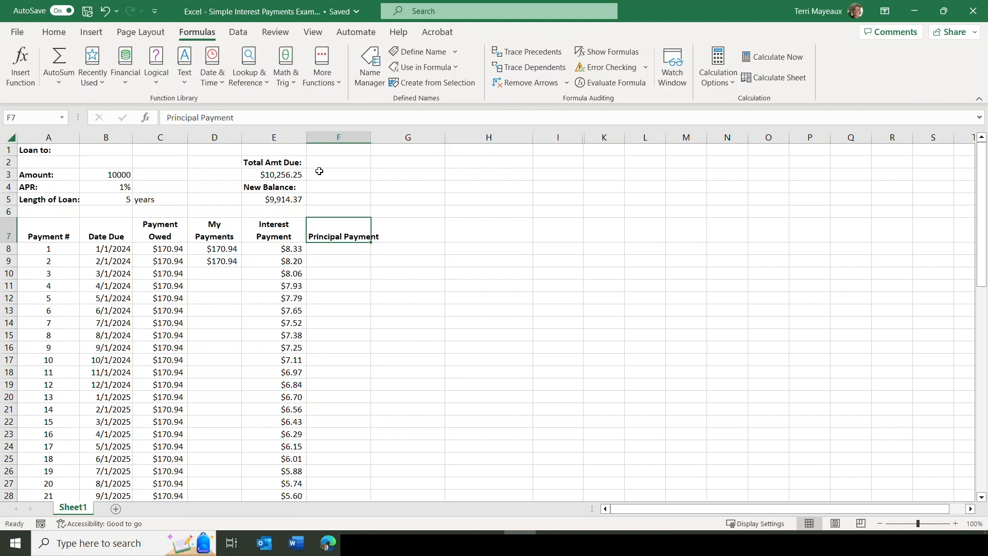
Wrap the text of the F7 heading and center it horizontally.
click(56, 33)
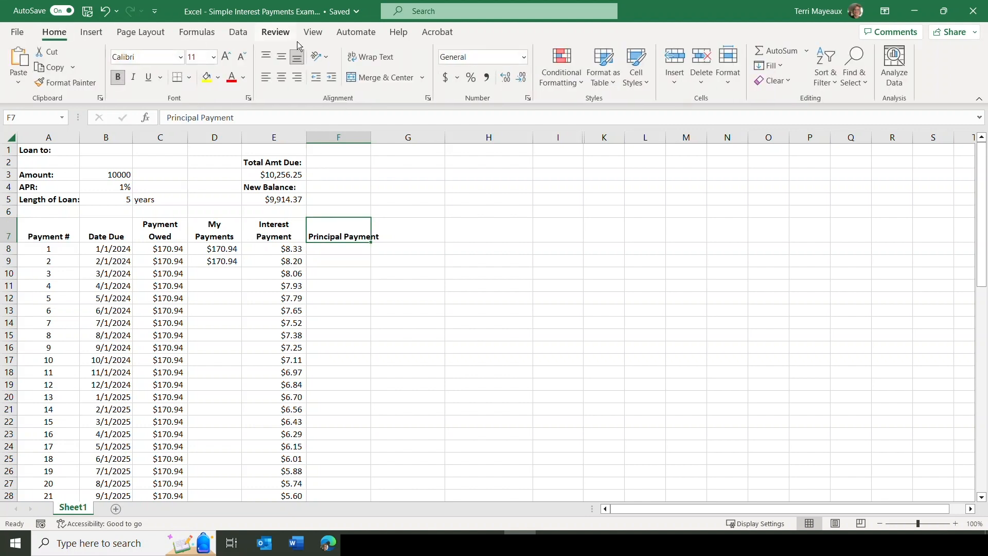
click(370, 56)
click(282, 77)
Insert the PPMT function in F8 and set its Rate argument to the monthly APR with an absolute reference, $B$4/12.
click(352, 249)
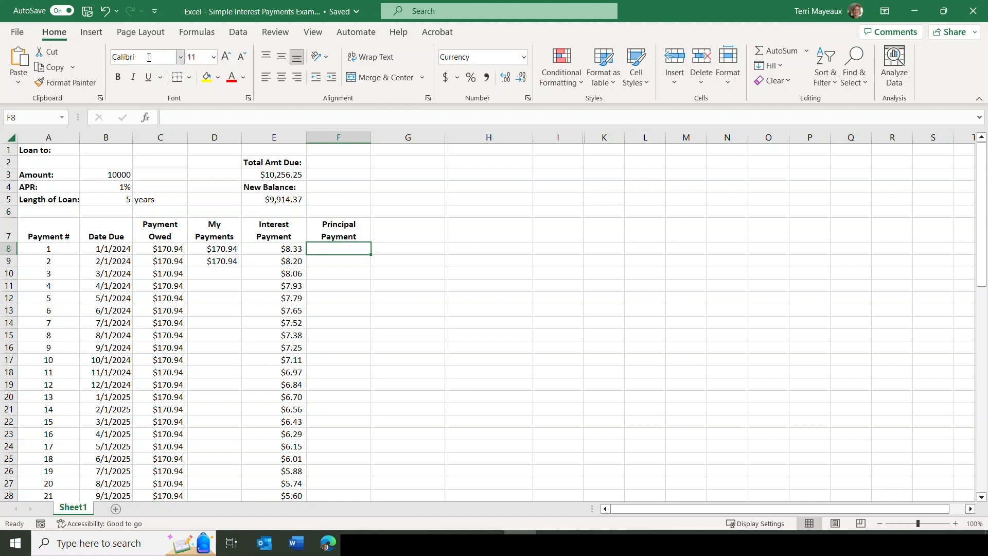
click(210, 39)
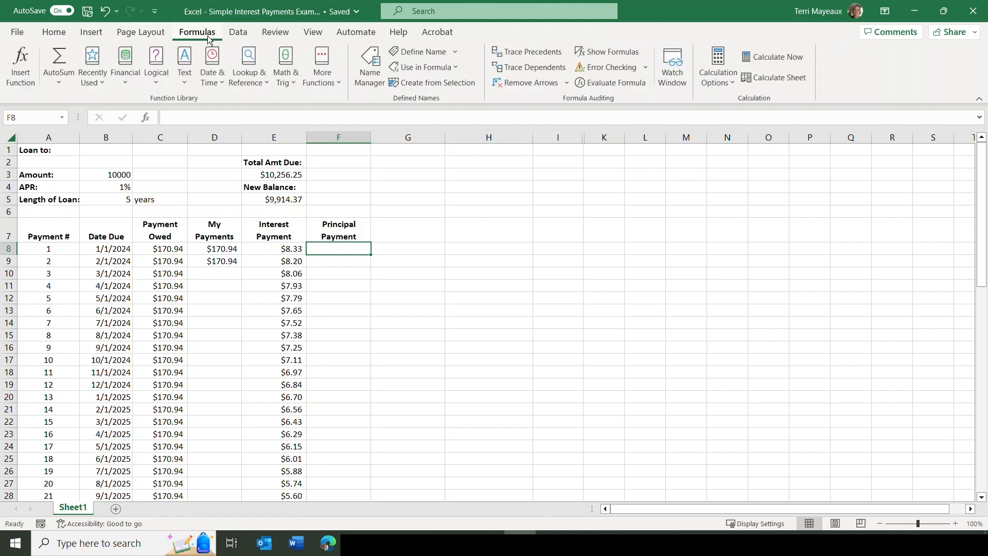
click(126, 67)
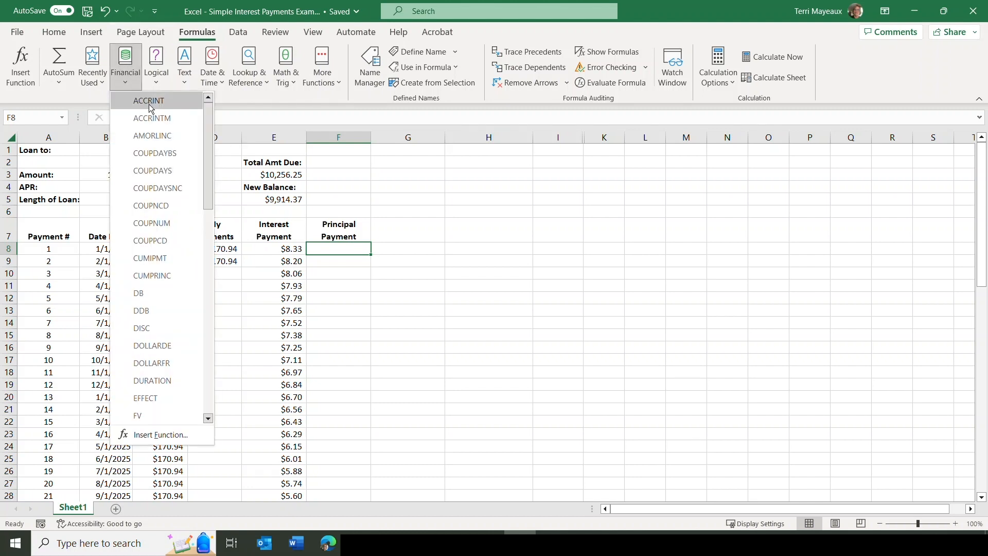
drag(208, 141, 202, 293)
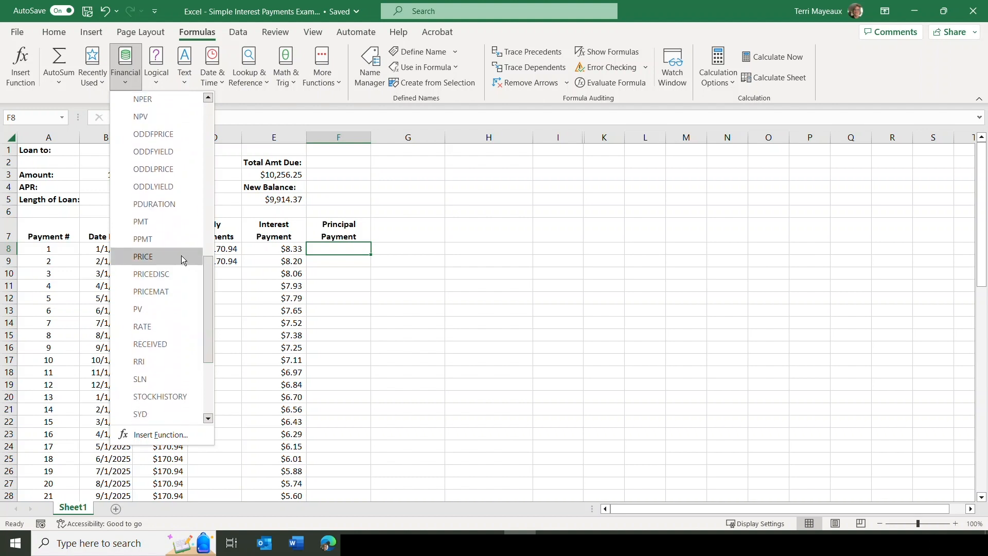
click(144, 239)
drag(452, 128, 505, 129)
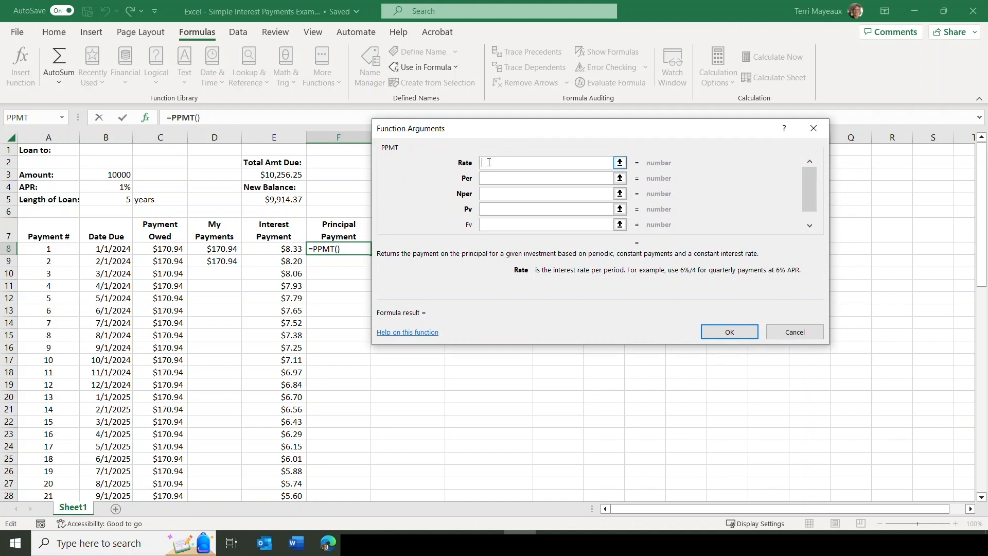
click(104, 188)
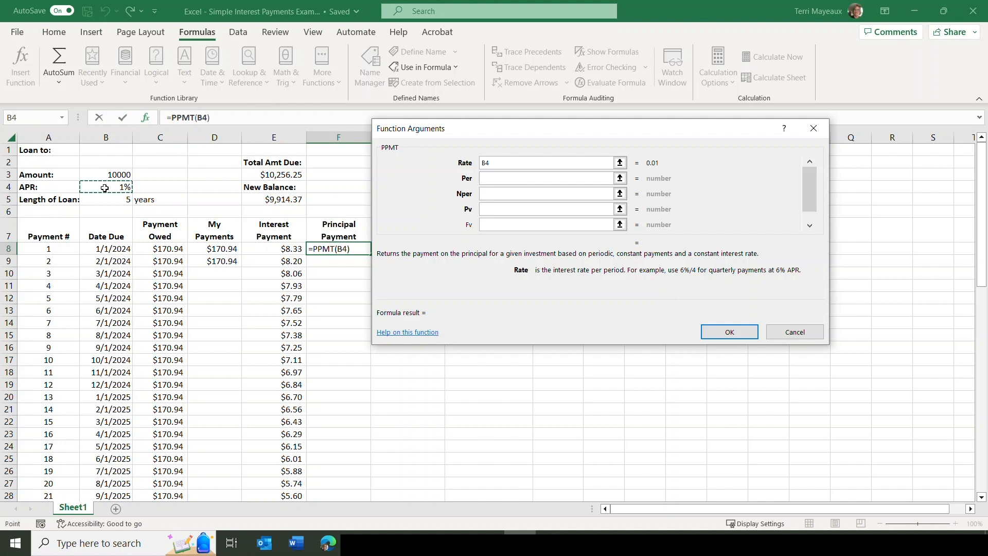
text(/12)
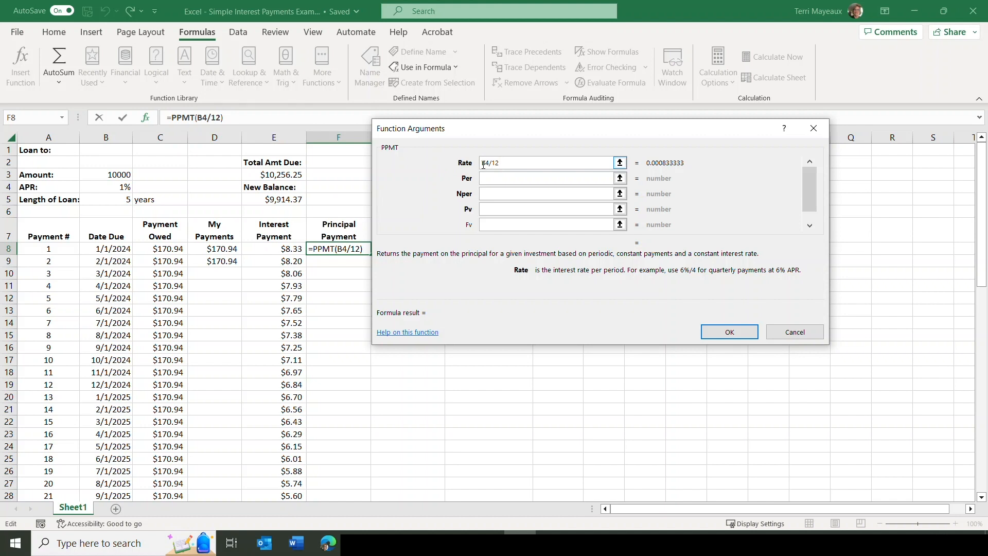
text($B$)
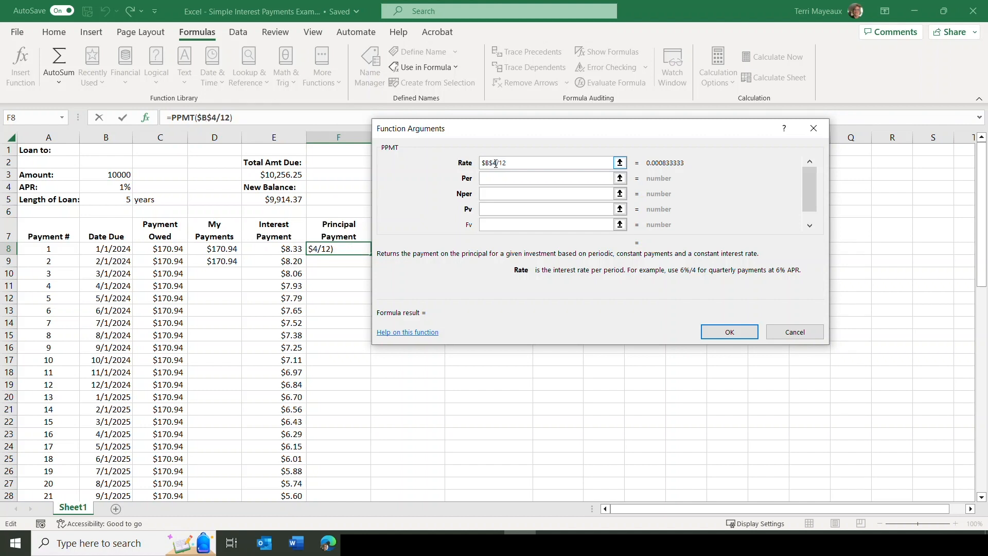
Set the PPMT Per argument to payment number A8 and the Nper argument to the loan length in months, $B$5*12.
click(503, 175)
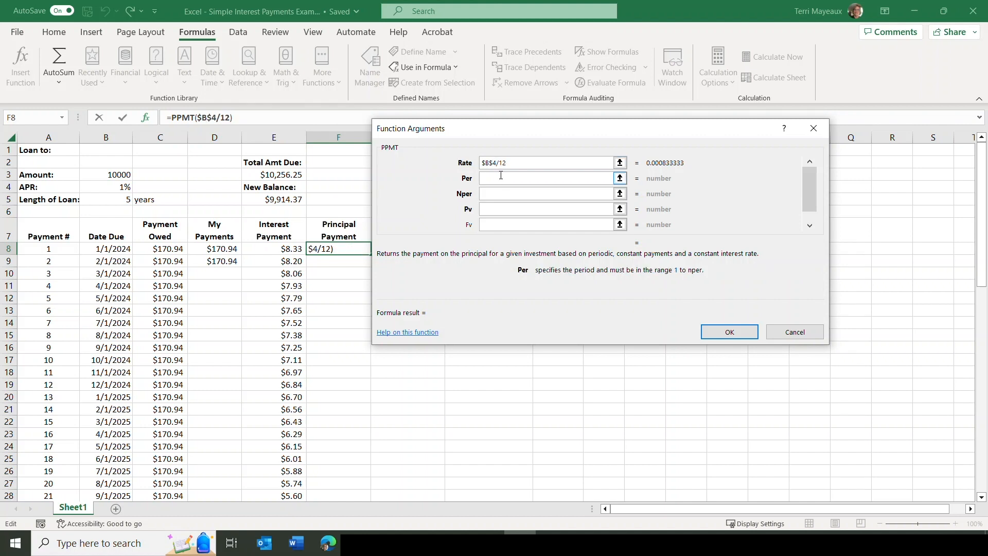
click(56, 250)
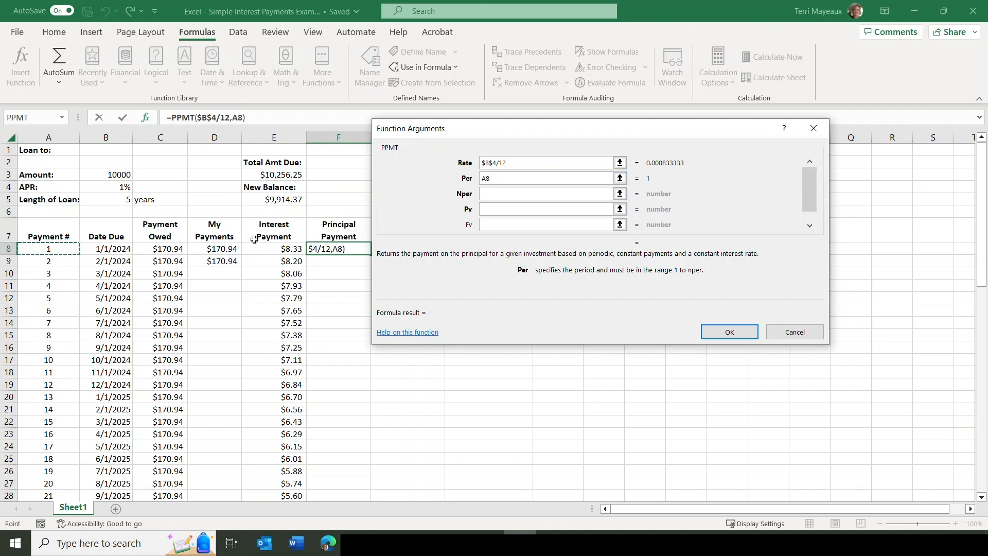
click(485, 192)
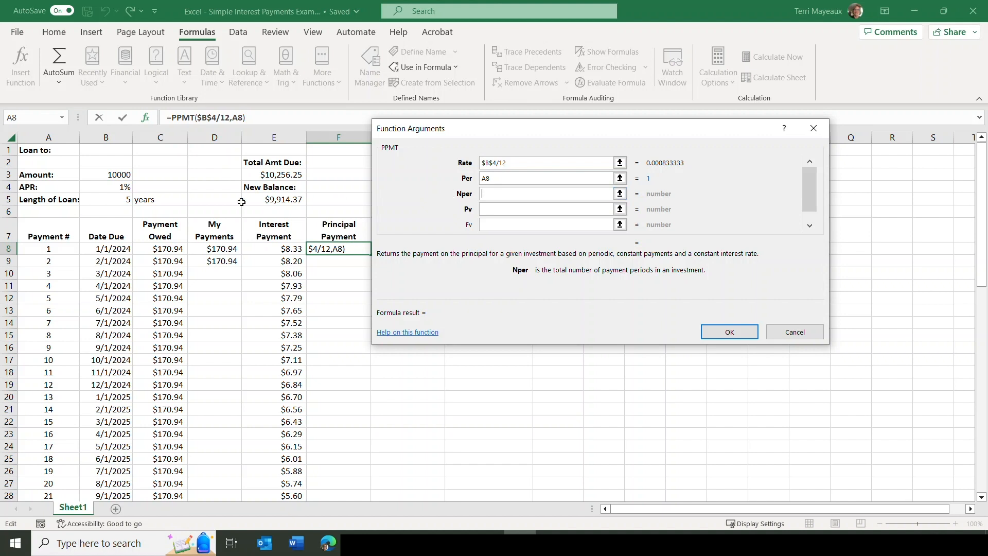
click(114, 199)
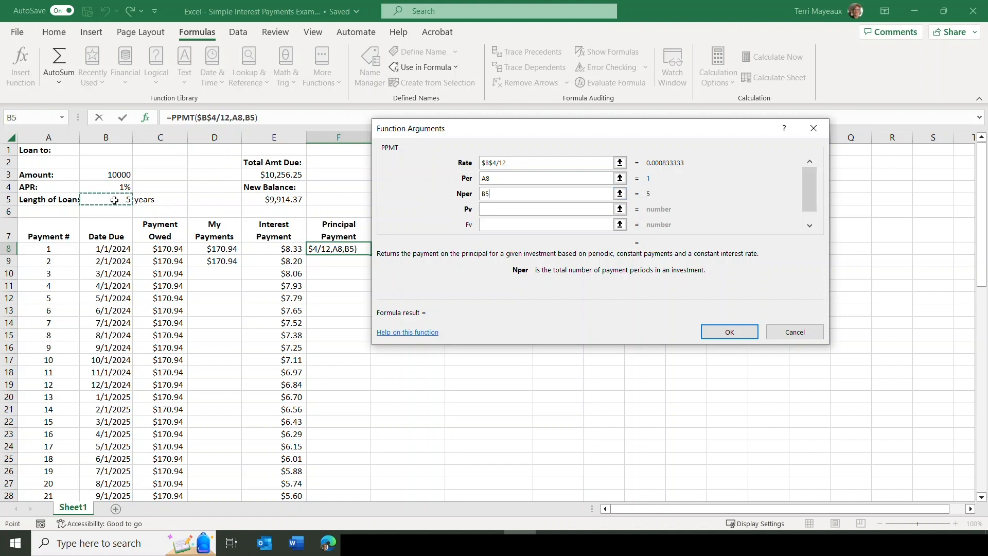
text(*12)
key(Home)
text($)
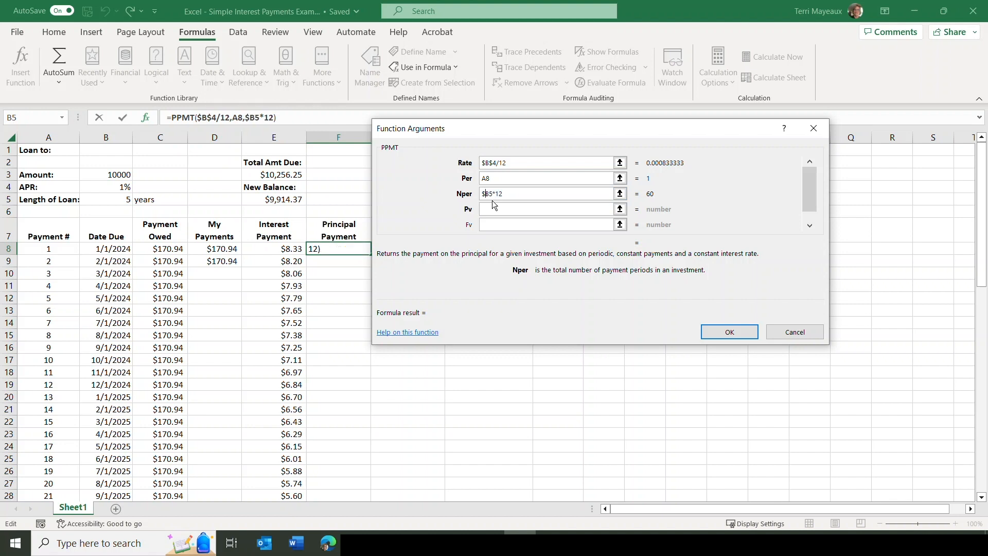
key(Right)
text($)
Set the PPMT Pv argument to the loan amount as $B$3 and accept the function.
click(491, 211)
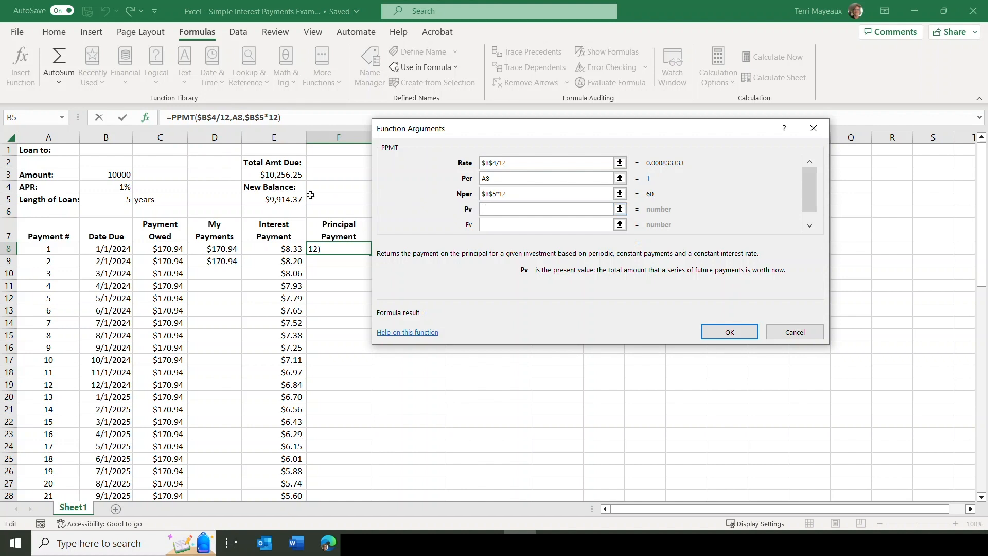
click(104, 172)
click(483, 209)
text($)
click(489, 208)
text($3)
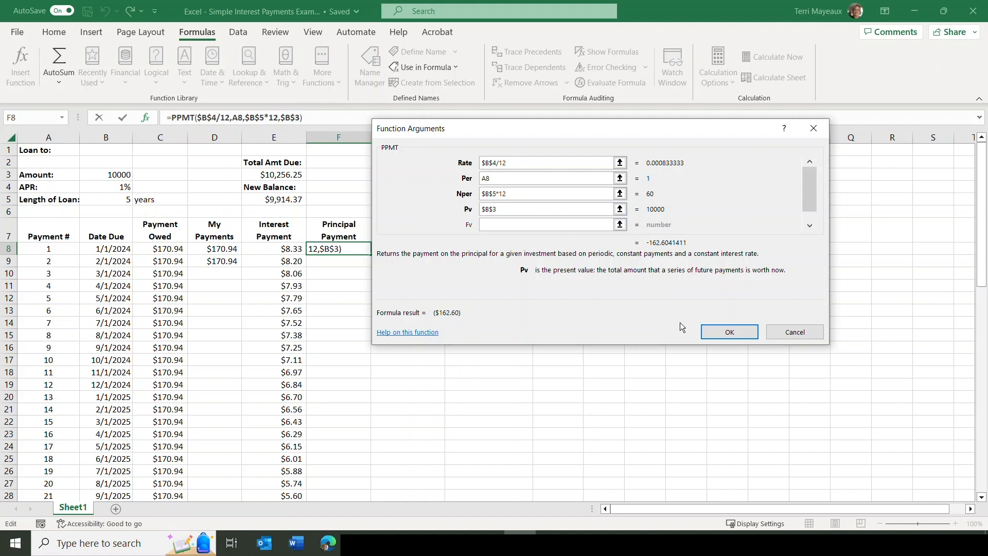
click(731, 332)
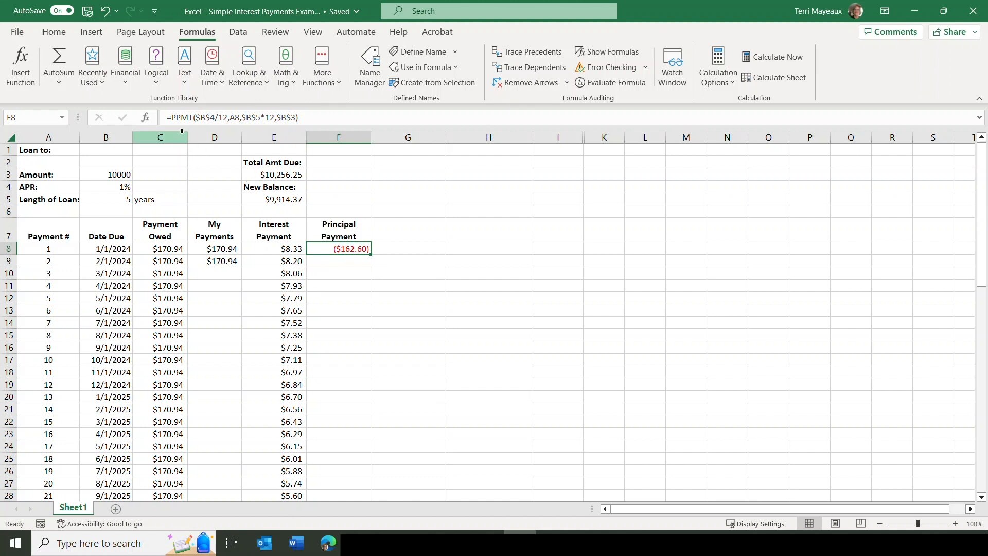
Wrap the PPMT formula in F8 in the ABS function so the principal payment is positive.
click(172, 118)
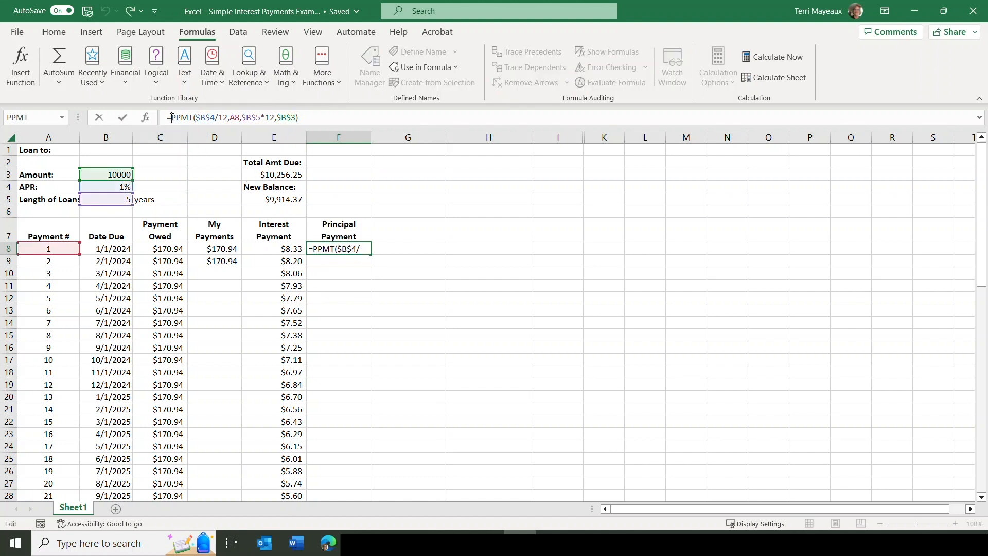
text(abs)
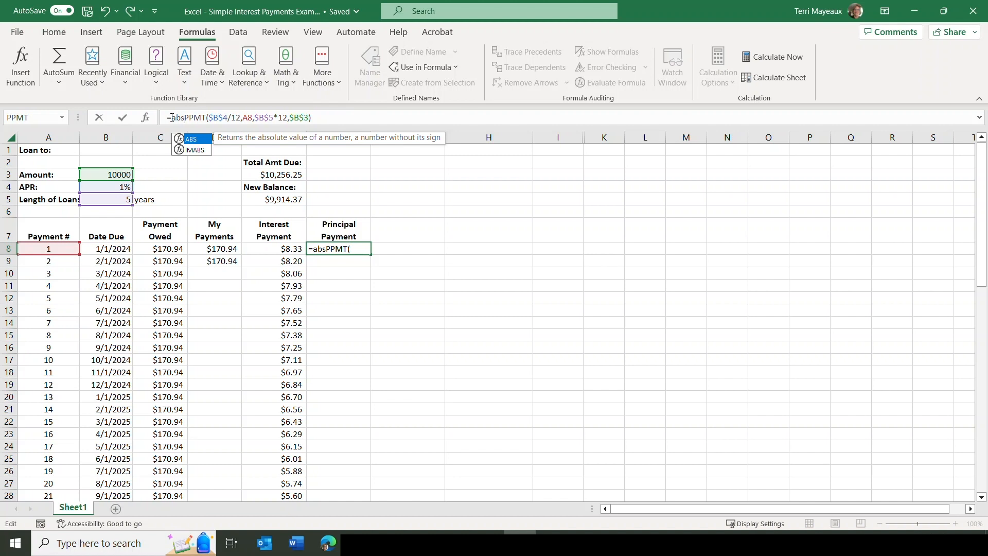
text(()
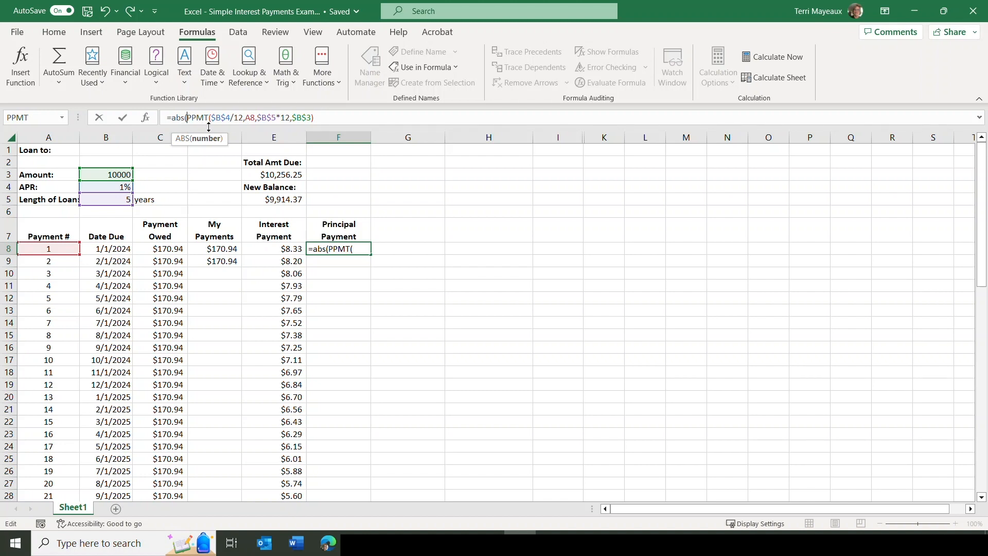
click(319, 117)
text())
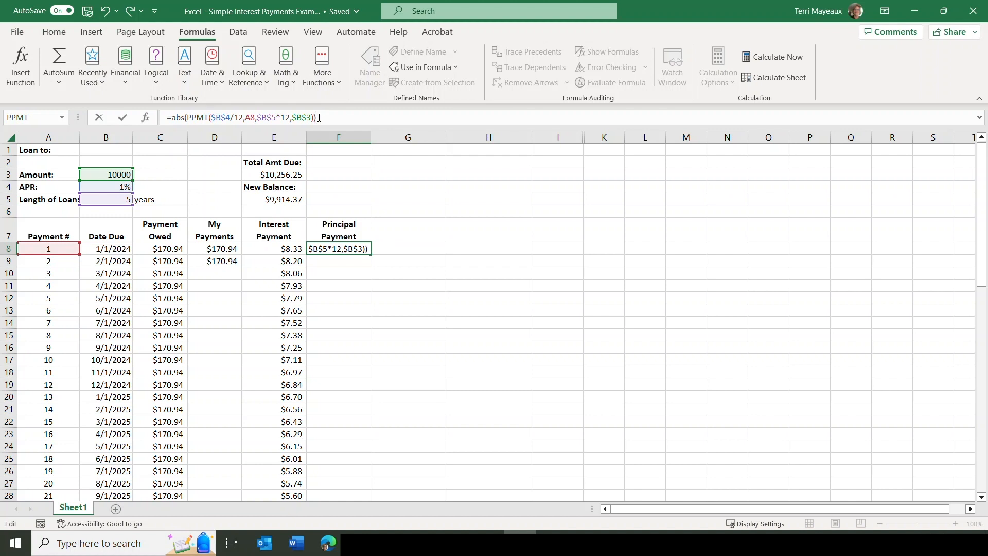
click(125, 117)
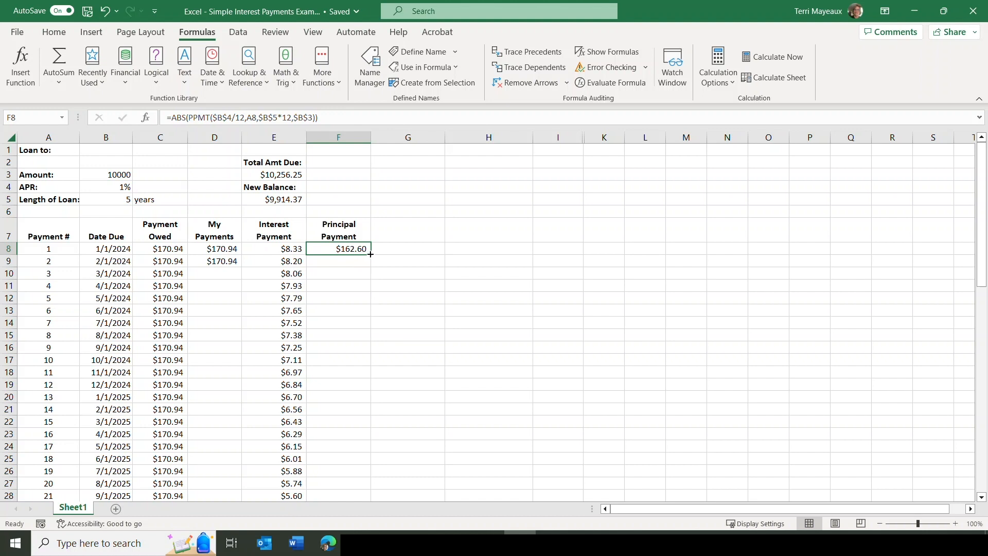
Fill the F8 formula down through payment 60 in F67 and check the formula in the last row.
double_click(371, 254)
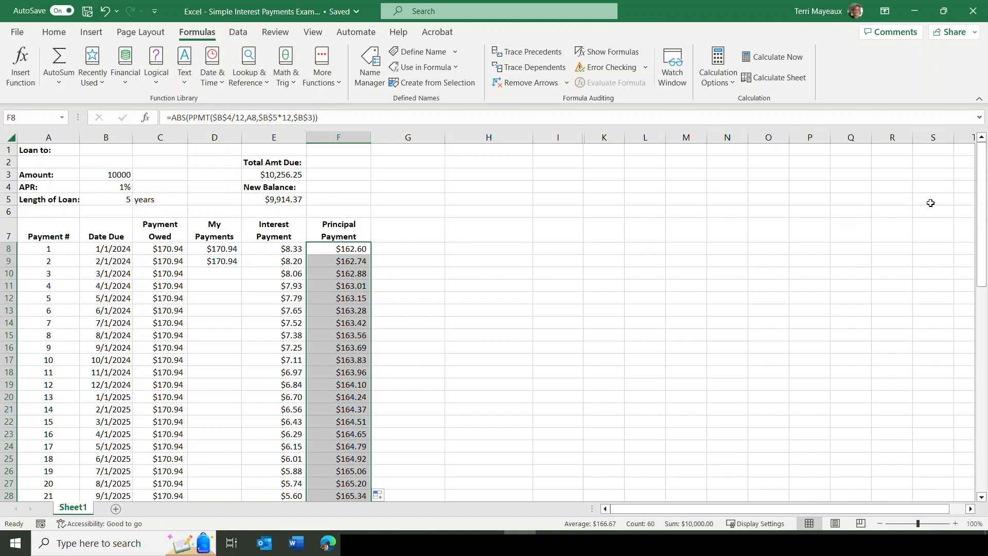
drag(983, 195, 959, 407)
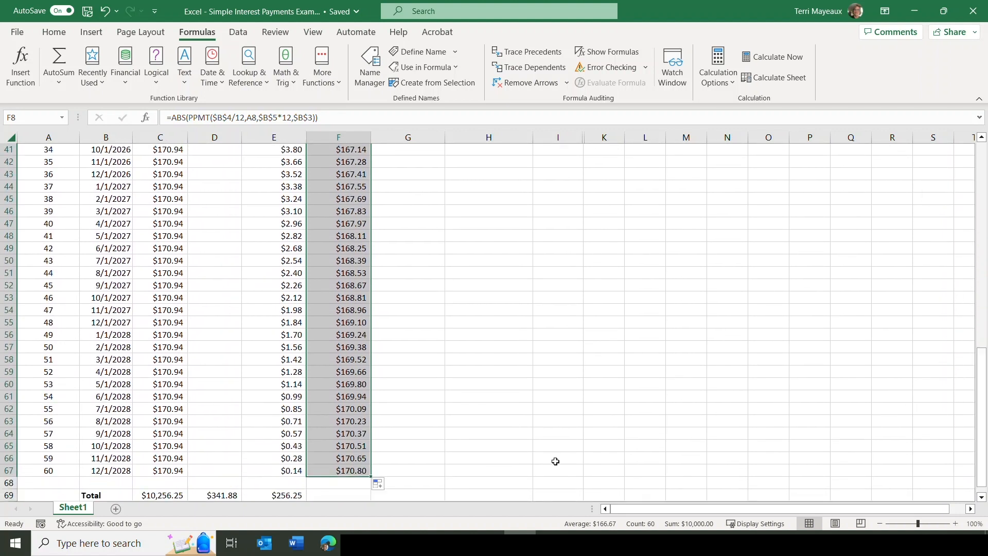
click(336, 471)
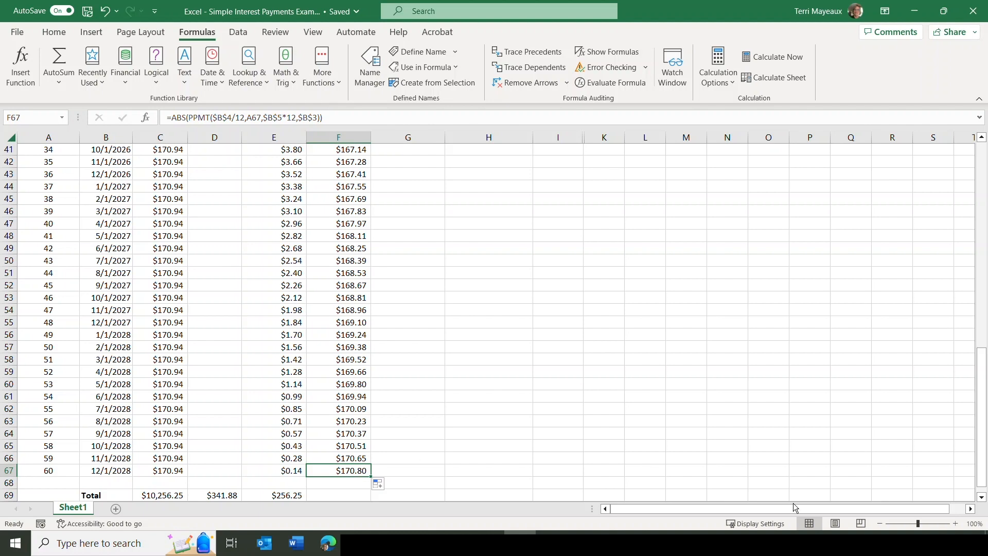
Copy the Interest Payment total formula from E69 into F69 to total the Principal Payment column.
click(983, 497)
click(982, 498)
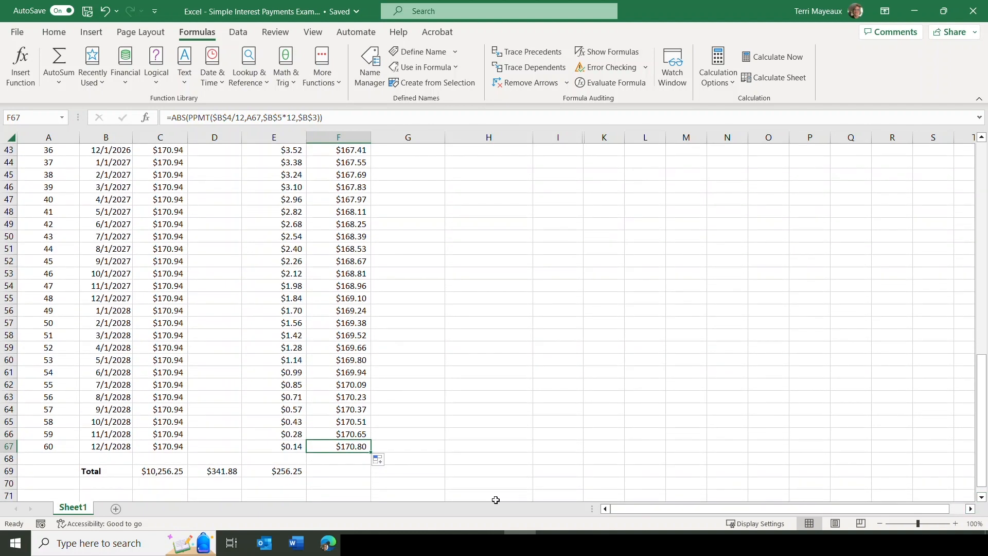
click(262, 472)
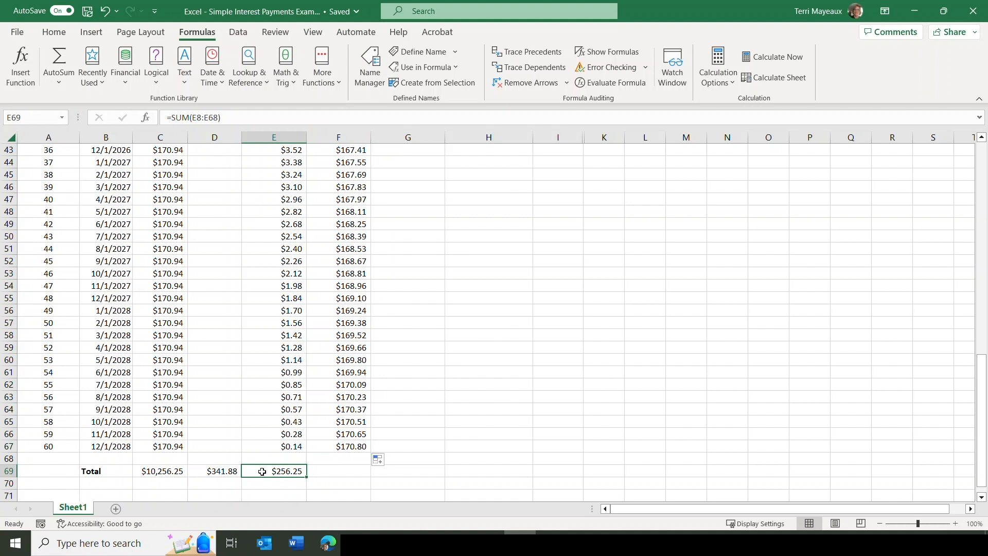
drag(306, 478, 354, 478)
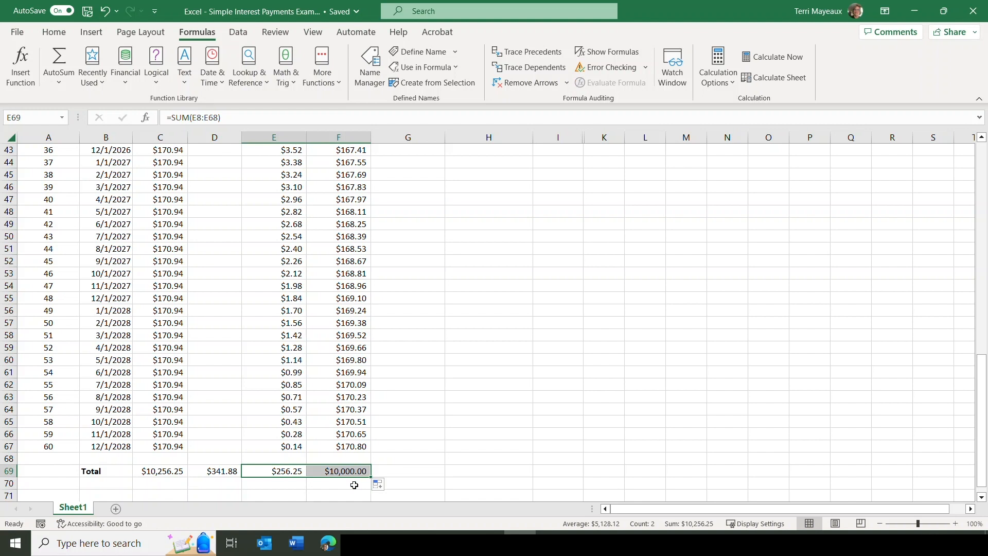
click(350, 472)
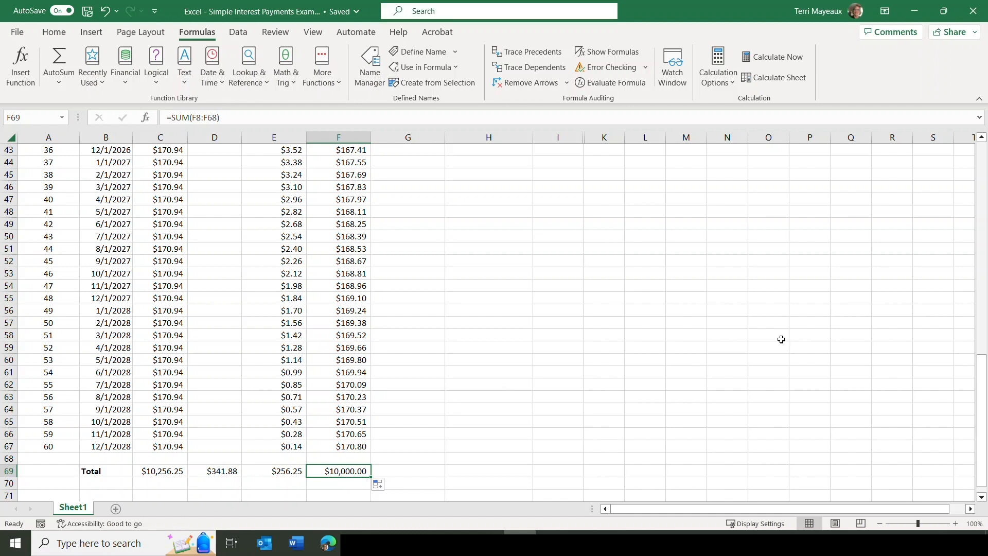
Add the column heading "I + PP" in G7, beside the Principal Payment heading.
drag(982, 377, 979, 162)
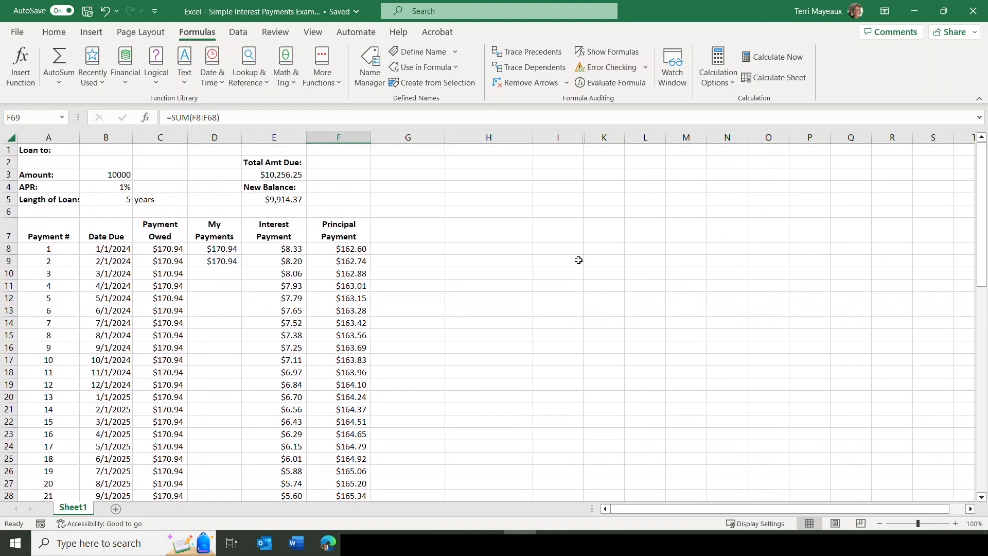
click(399, 234)
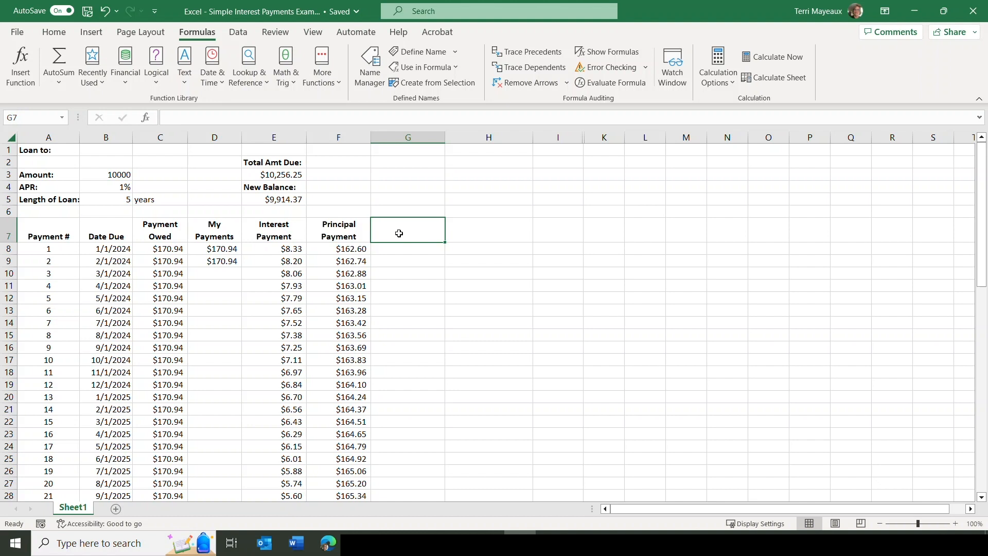
text(I)
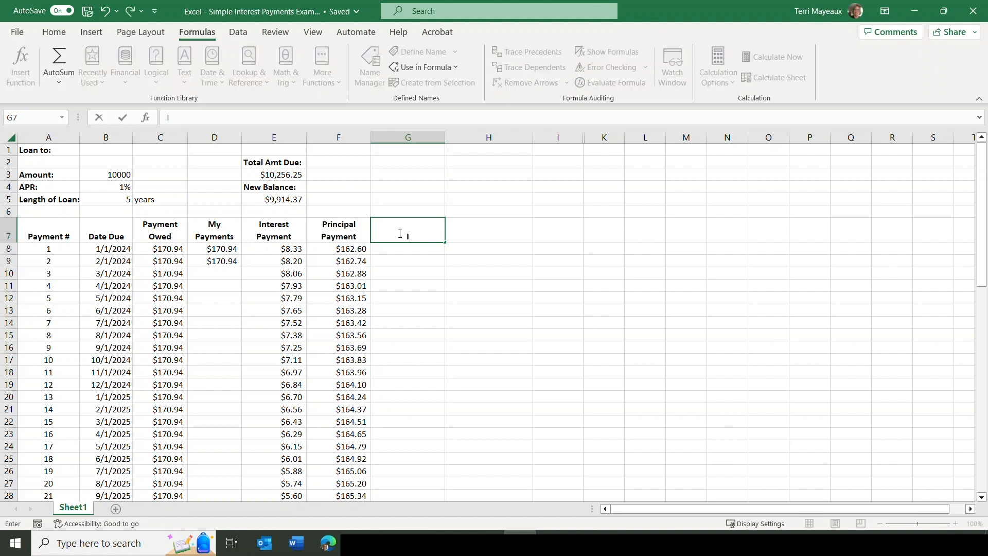
text( + PP)
key(Return)
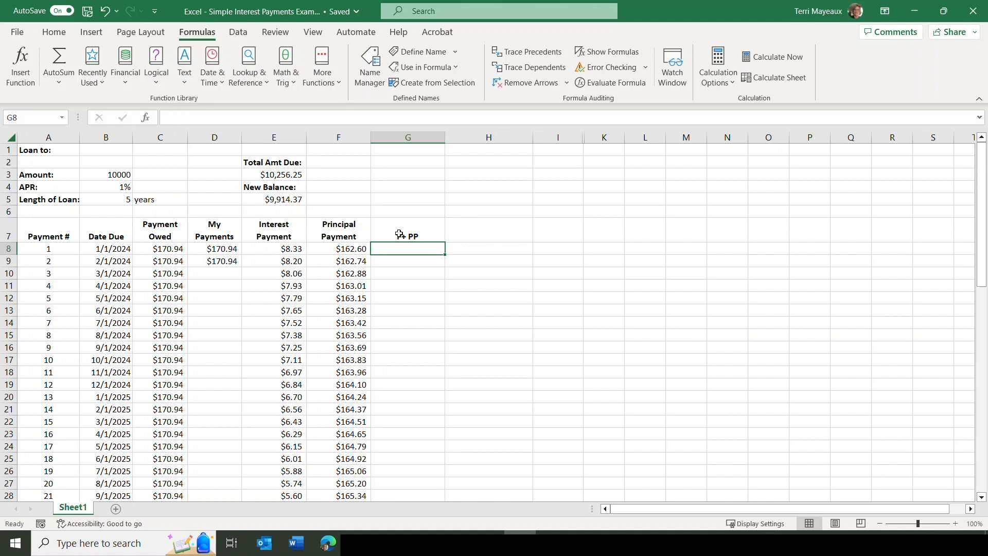
Add the first interest and principal payments in G8 with =E8+F8, and fill the formula down through payment 60.
text(=)
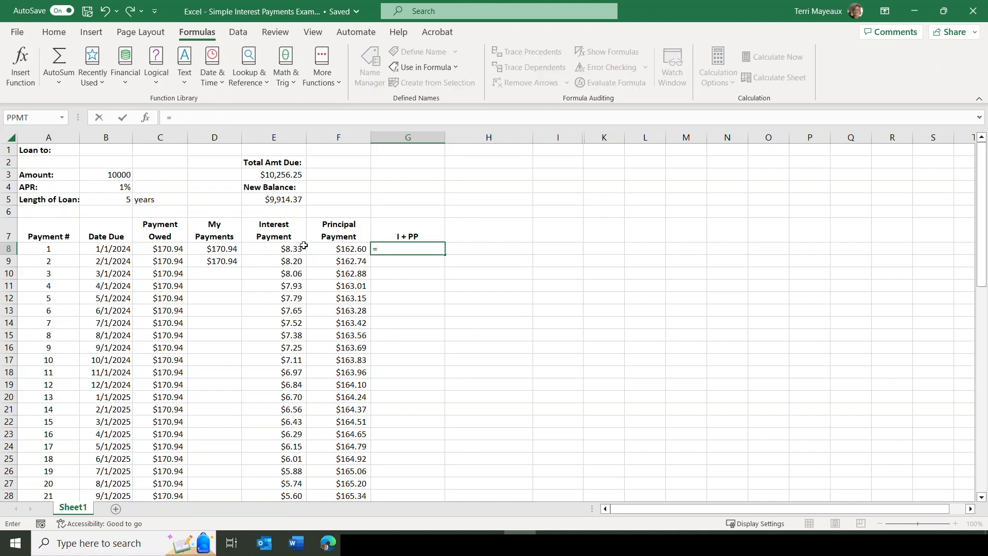
click(273, 249)
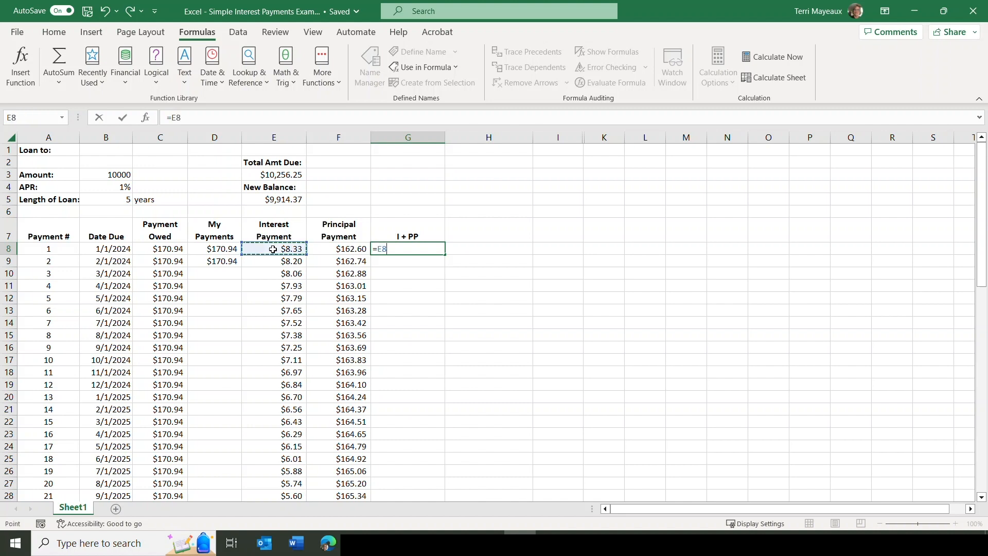
text(+)
click(330, 249)
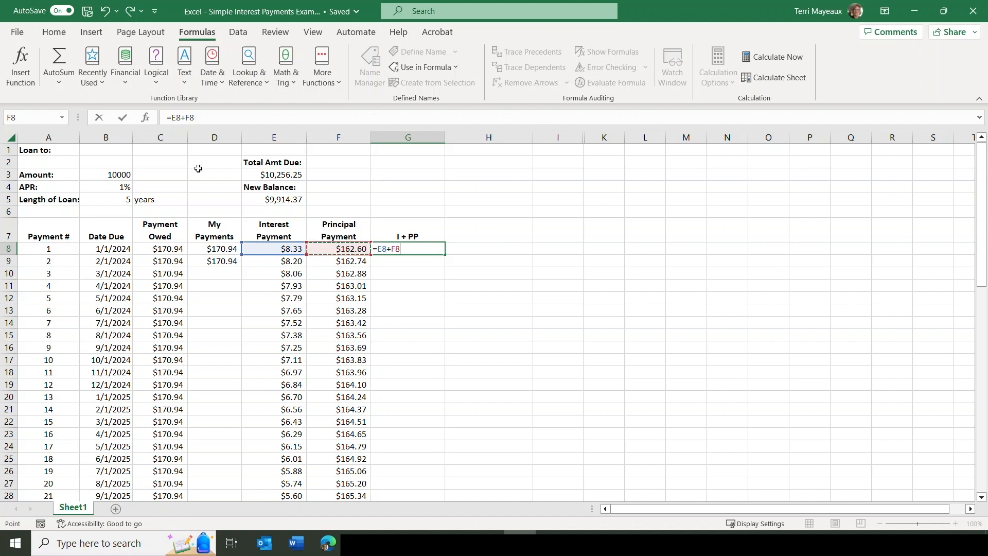
click(122, 118)
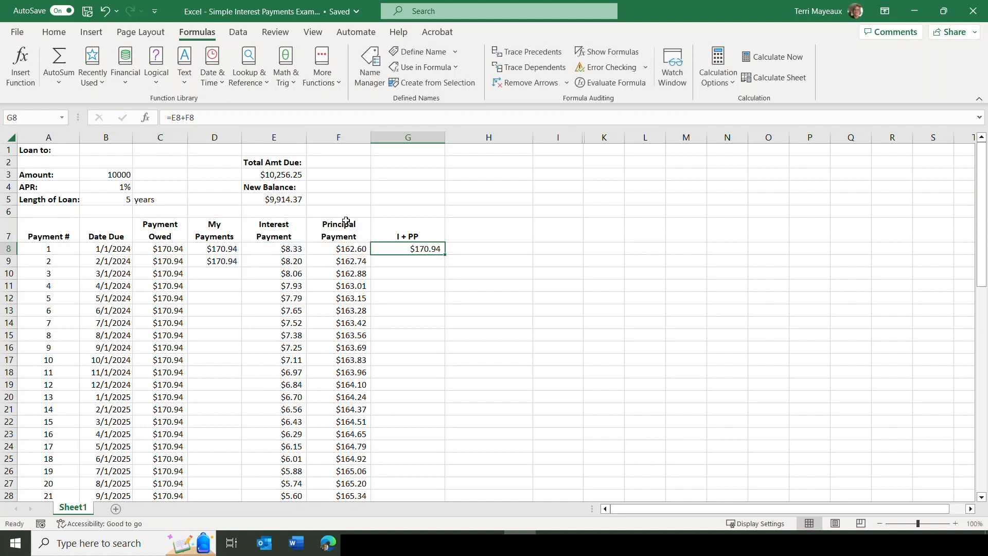
double_click(445, 255)
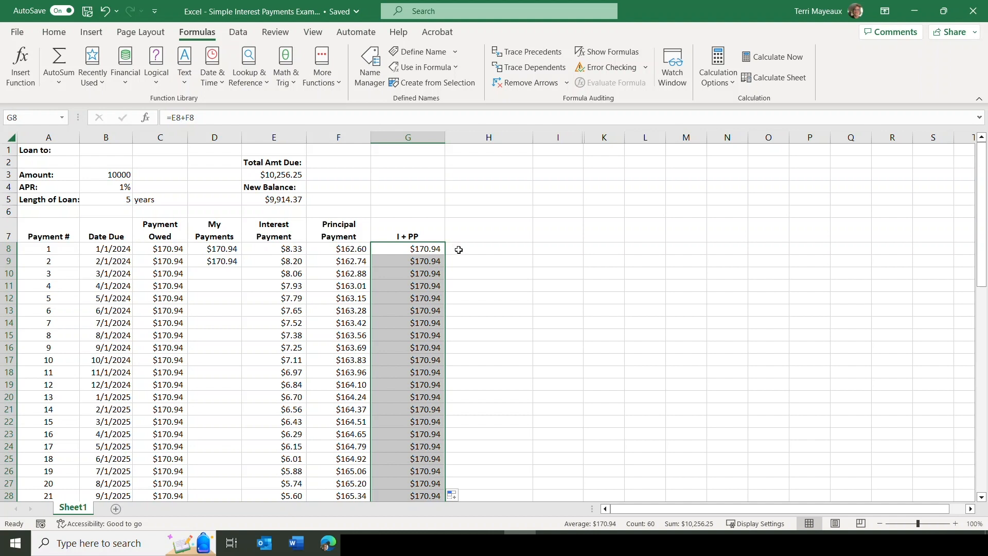
click(486, 250)
Copy the Principal Payment total formula from F69 into G69 to total the I + PP column, and return to cell A1.
drag(979, 190, 986, 402)
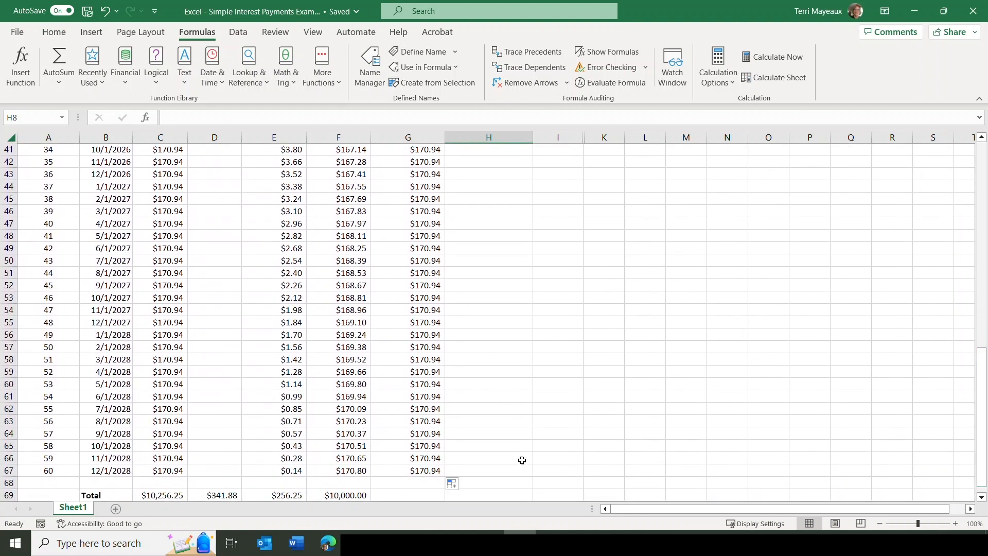
click(366, 494)
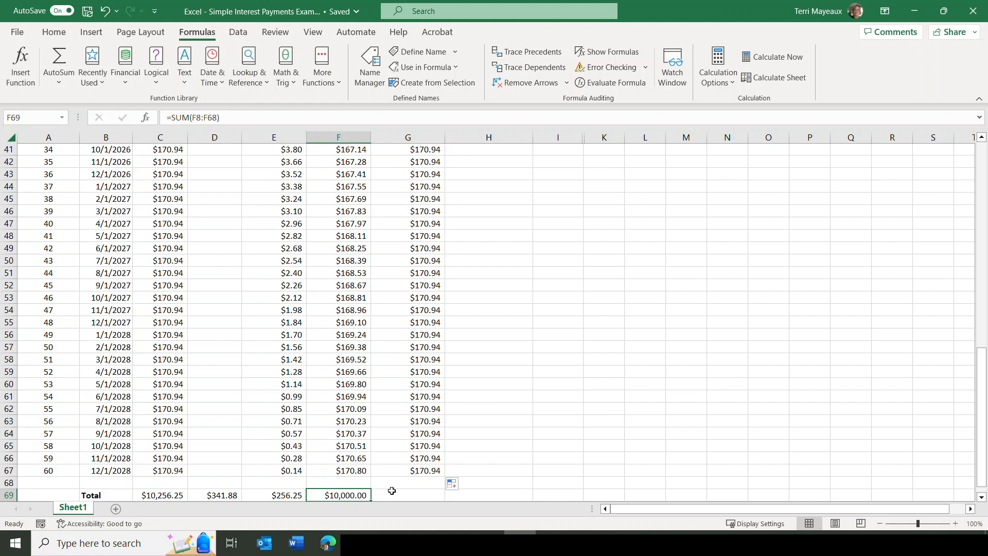
drag(370, 500, 439, 496)
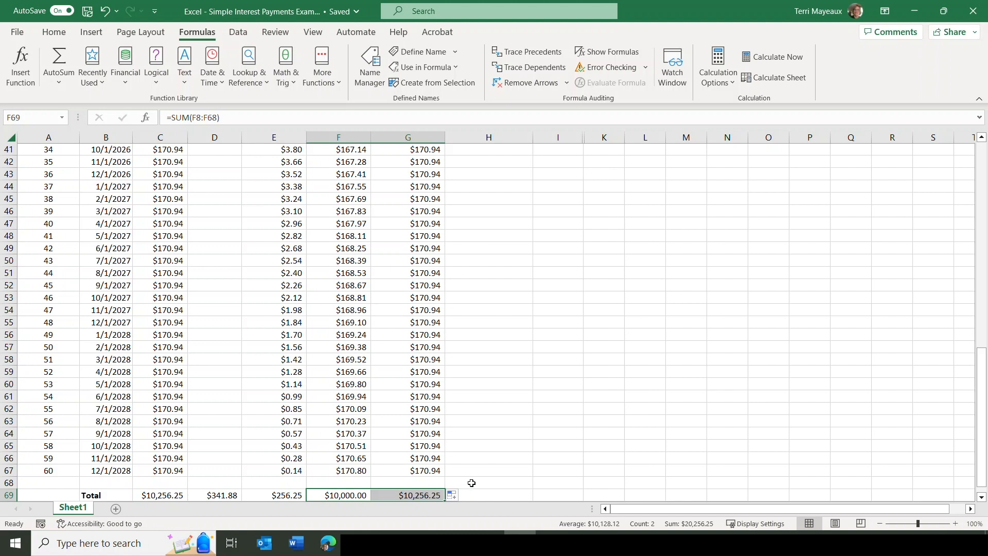
click(423, 494)
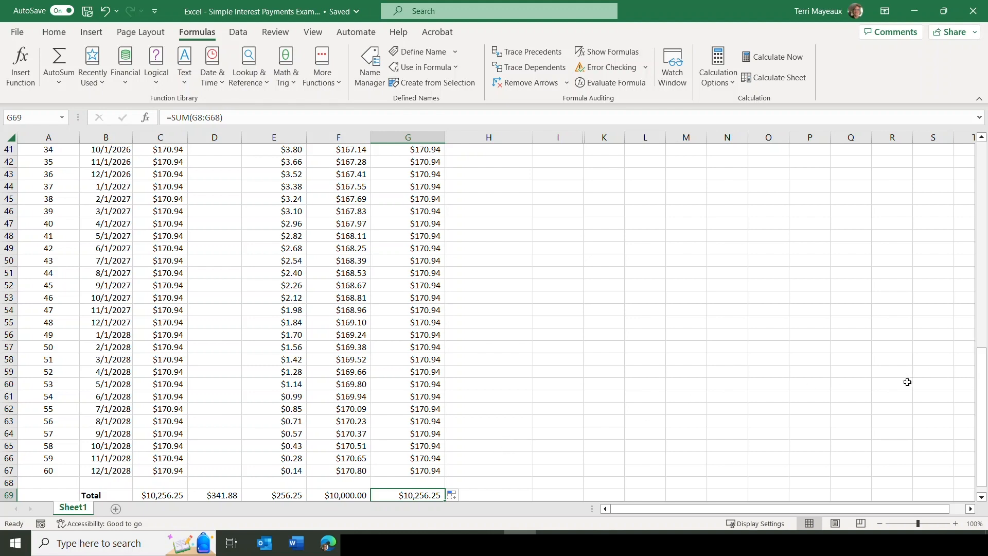
key(ctrl+Home)
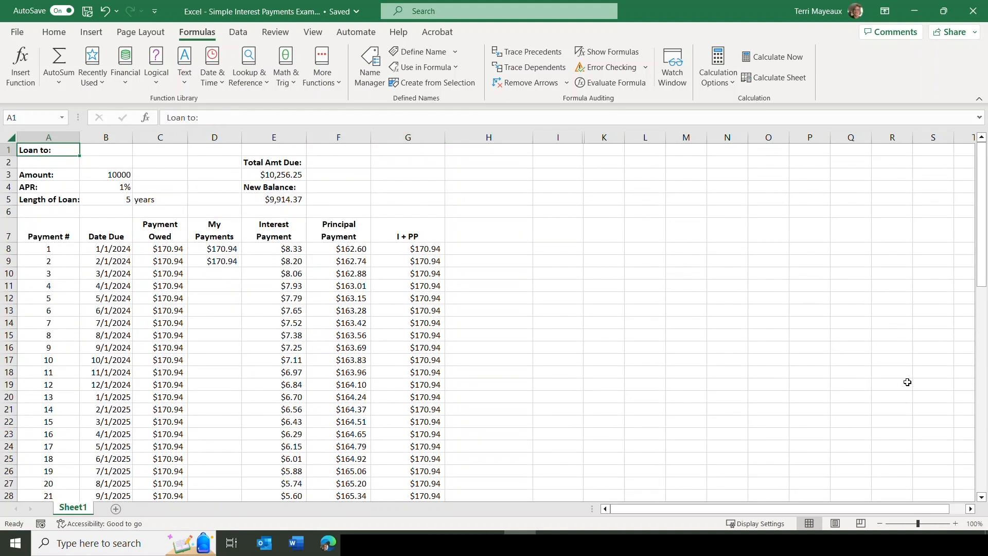